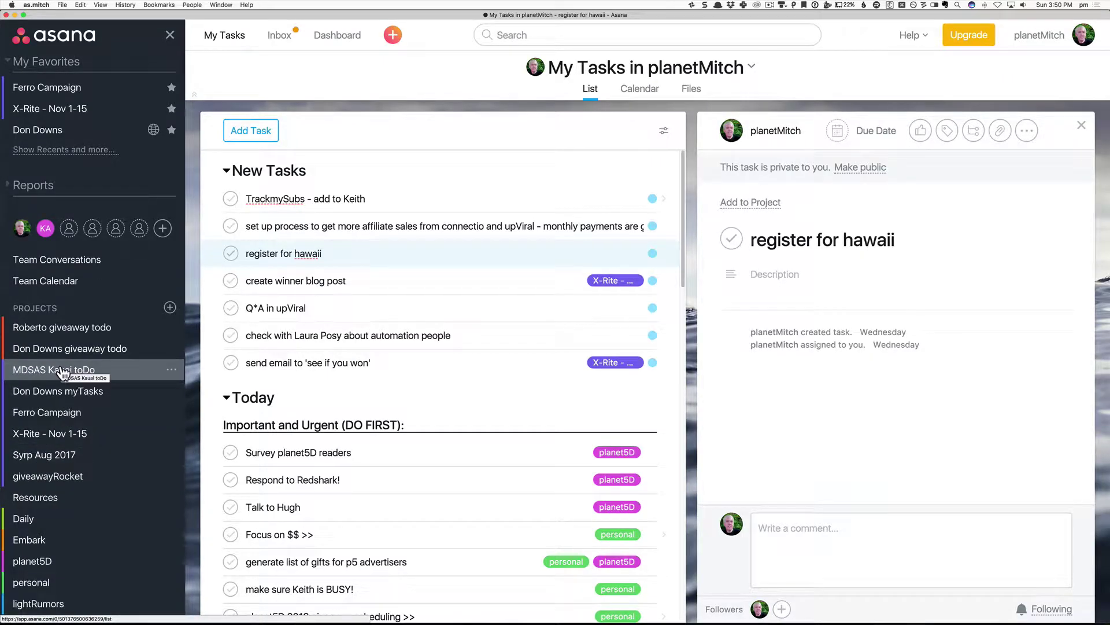
Open the MDSAS Kauai toDo project to view its task list, and open the giveawayRocket project
left_click(62, 373)
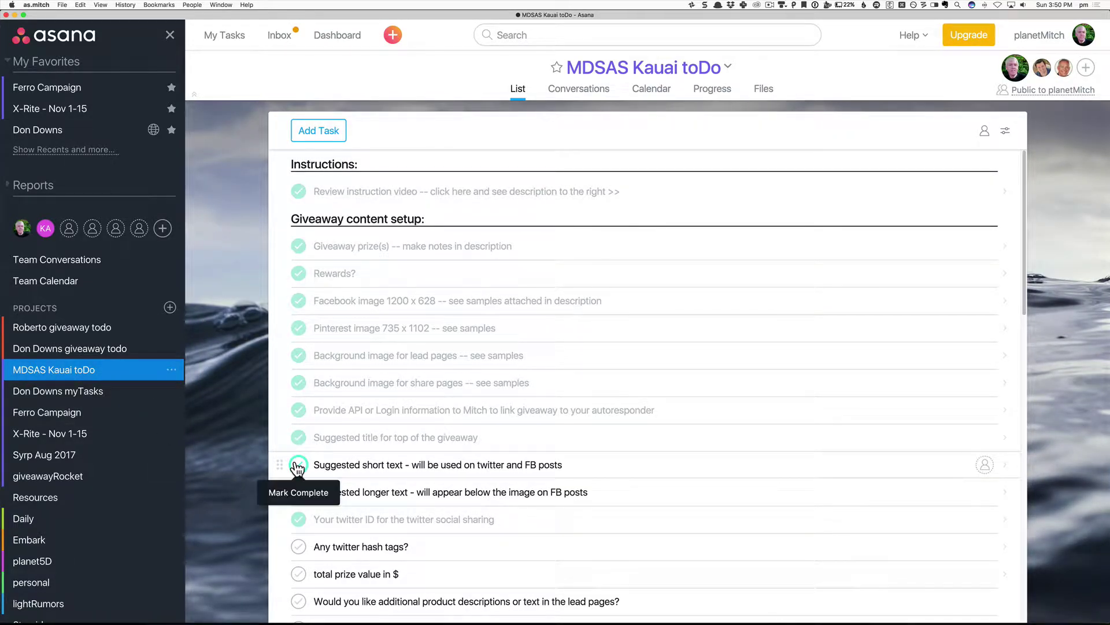
left_click(83, 477)
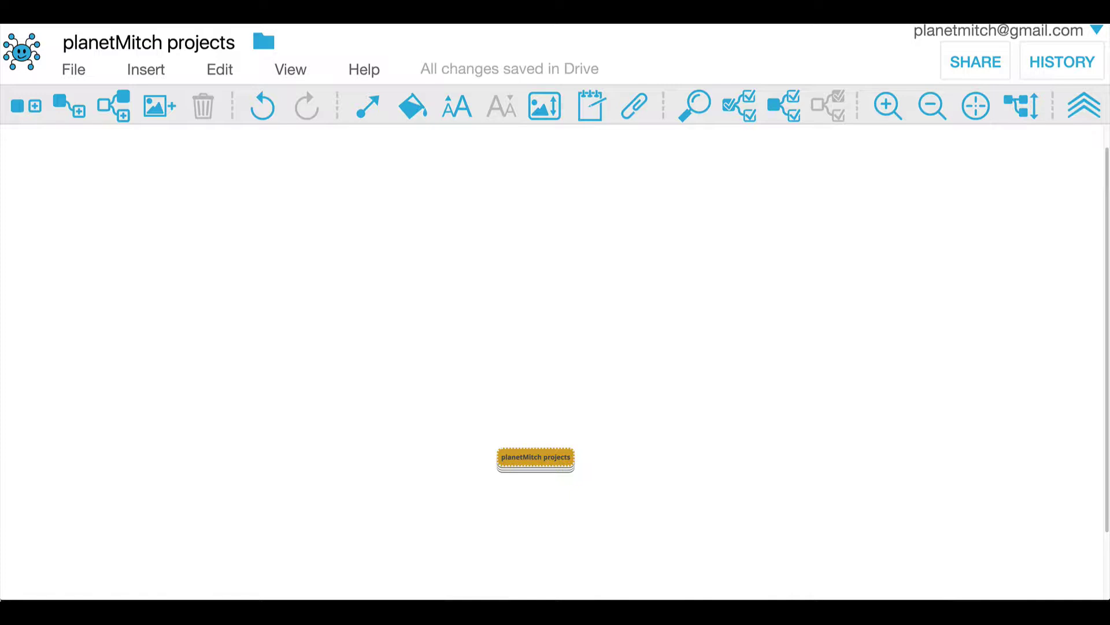
Switch to MindMup and expand the collapsed "planetMitch projects" root node
key("f")
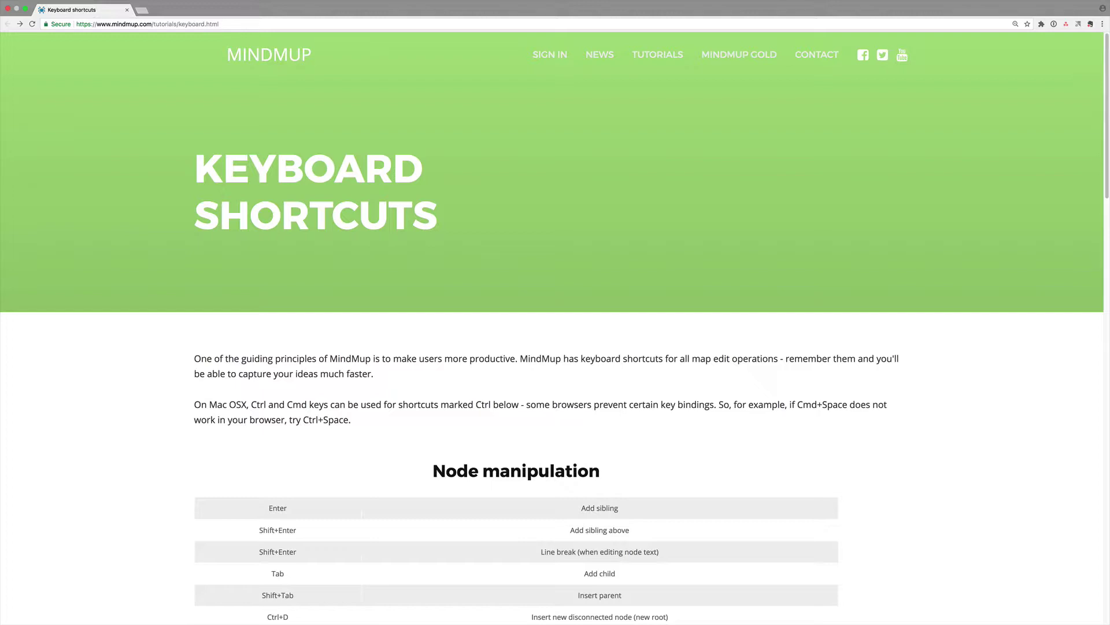
Read through the MindMup keyboard shortcuts page, covering node manipulation, editing, selection and navigation
scroll(553, 328, "down", 5)
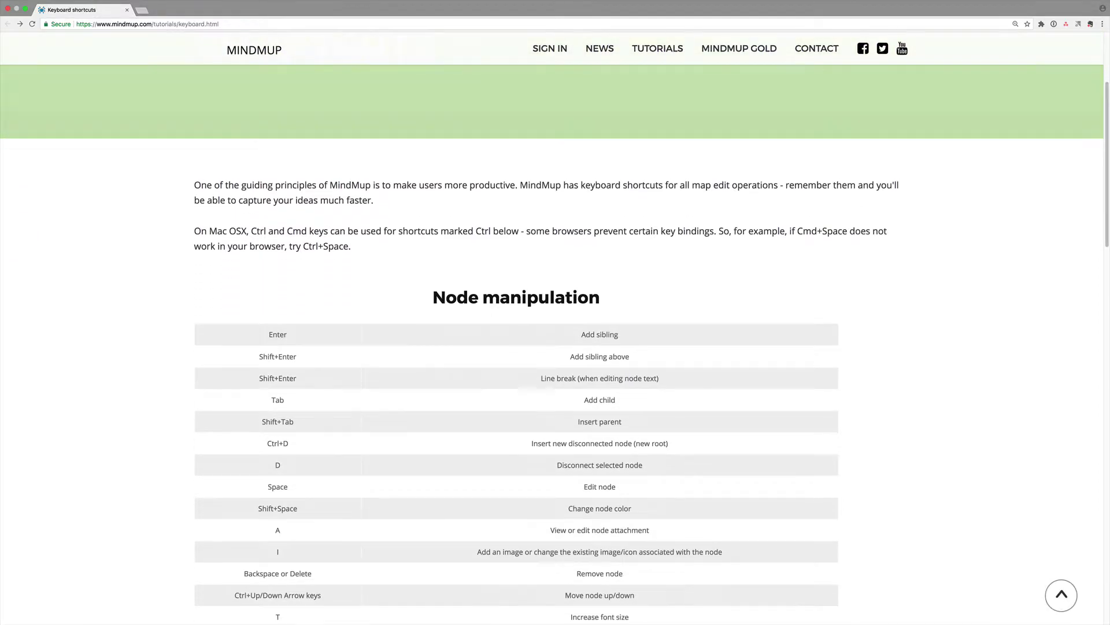
scroll(516, 347, "down", 7)
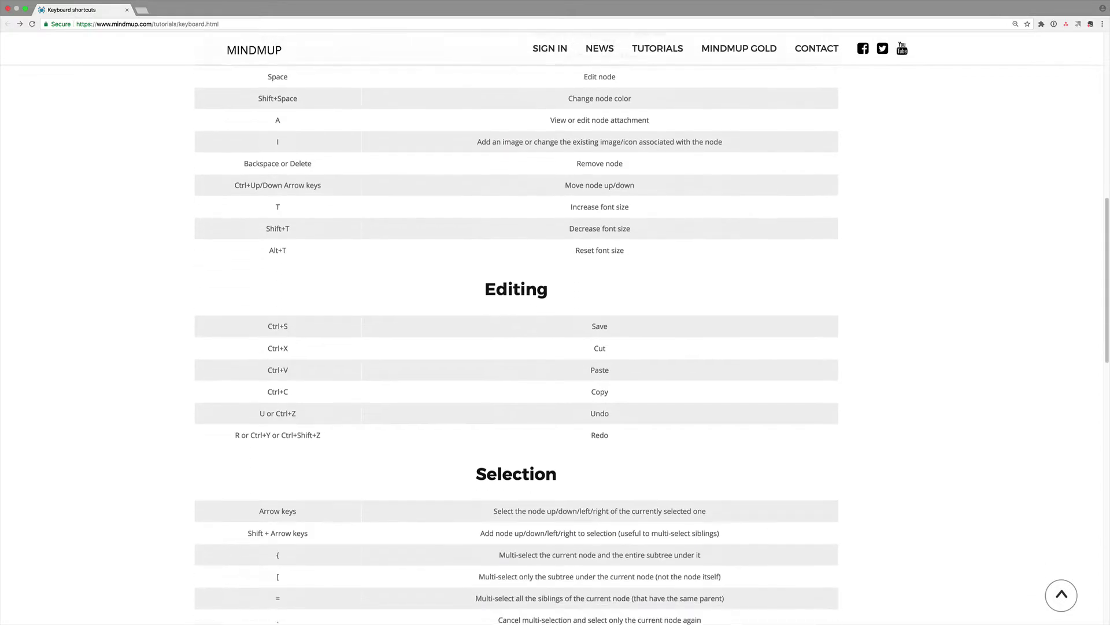
scroll(552, 347, "down", 7)
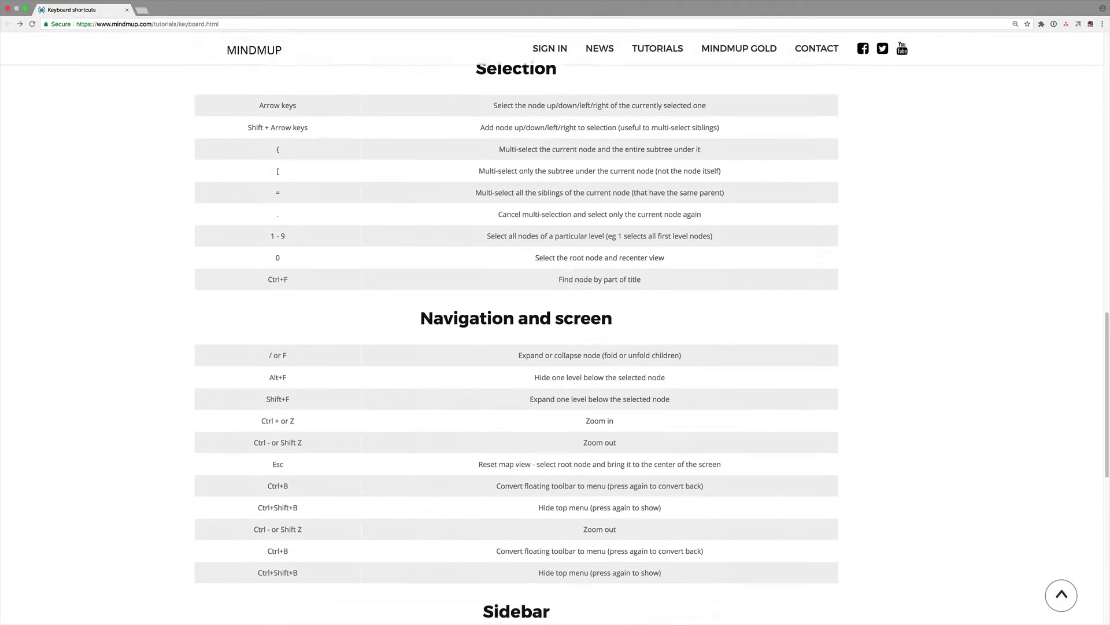
scroll(552, 347, "down", 6)
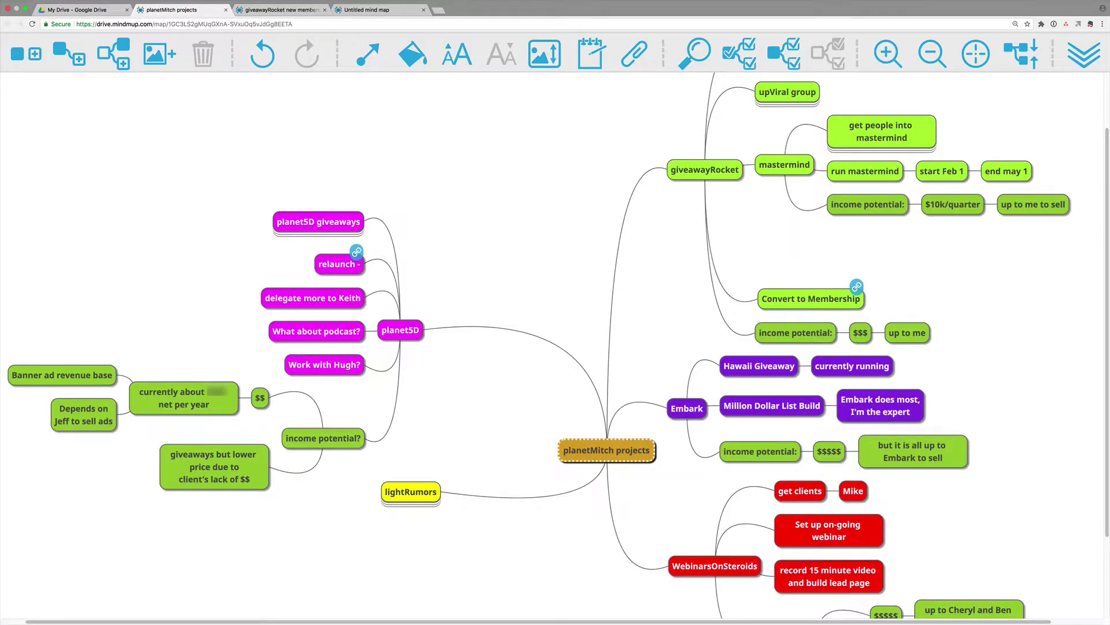
Collapse all branches of the "planetMitch projects" root node and expand them again
key("f")
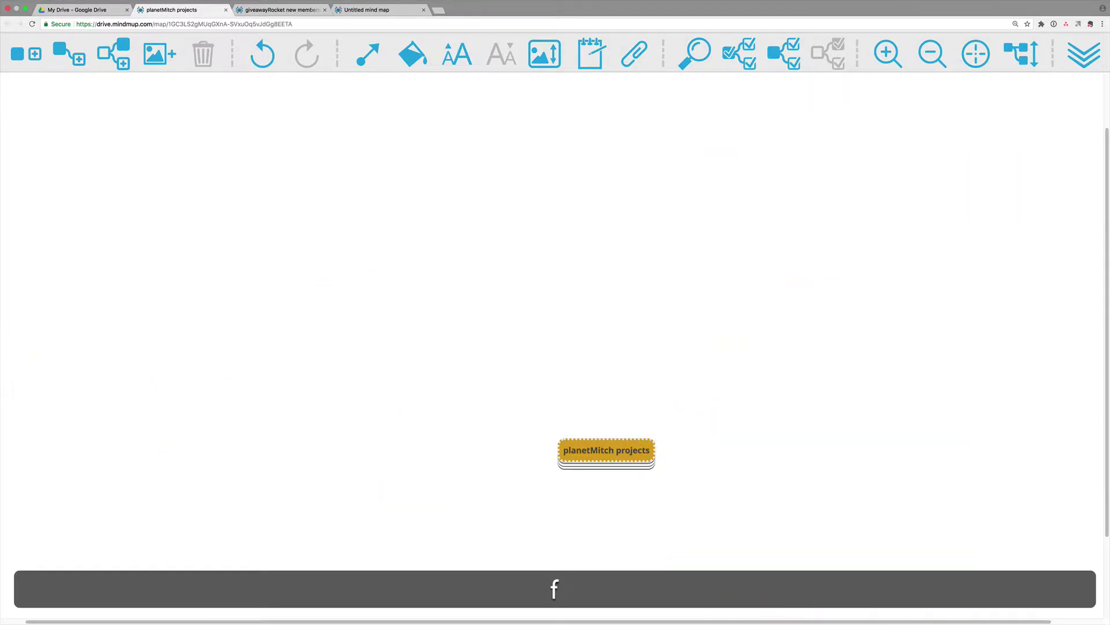
key("f")
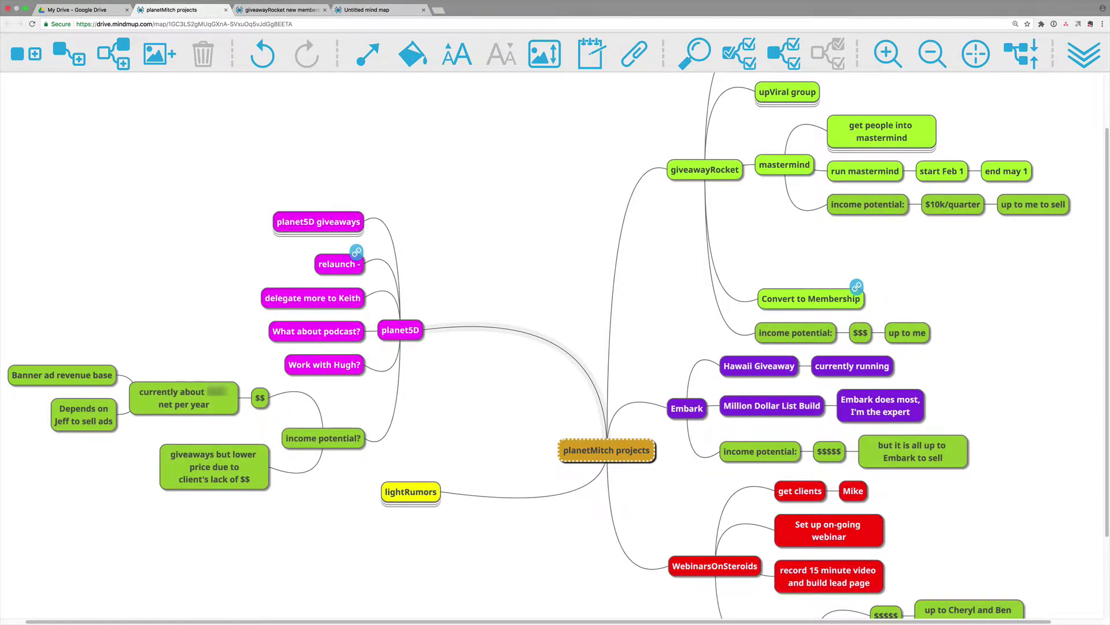
Expand the "get people into mastermind" node in the mastermind branch and reselect the giveawayRocket node
key("Up")
key("Up")
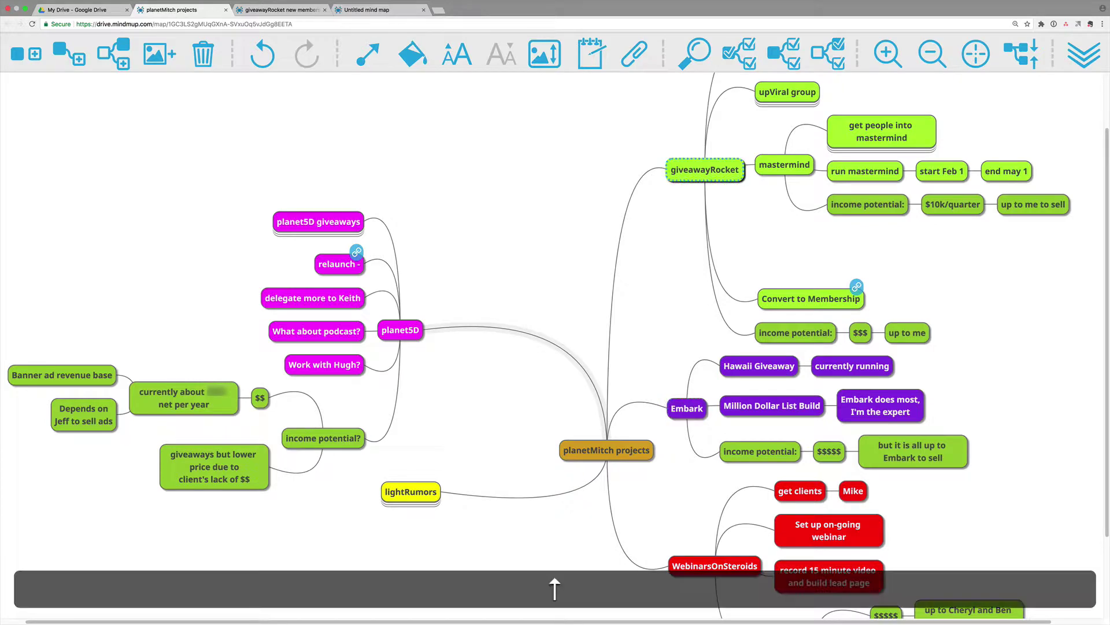
key("Right")
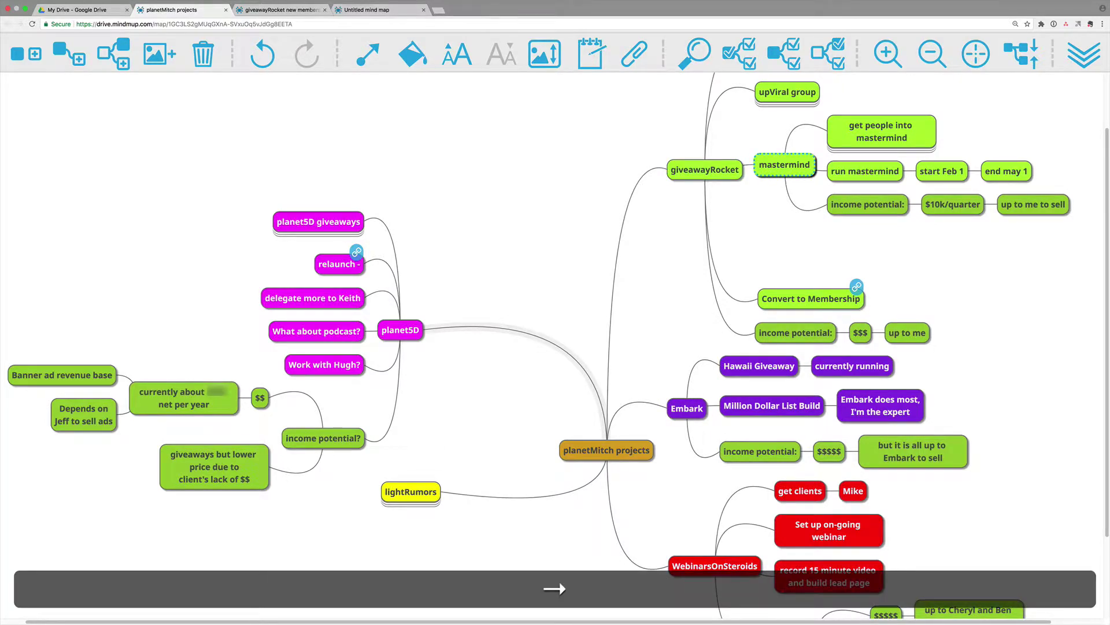
key("Right")
key("Left")
key("Left")
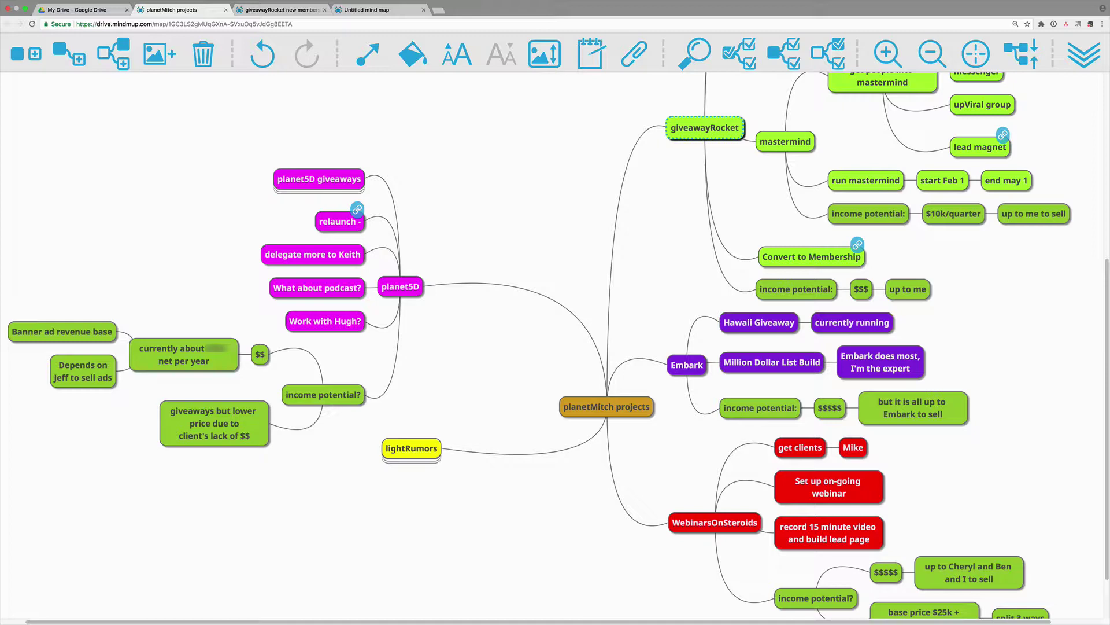
Zoom the mind map in and out around the giveawayRocket node and keep that node centred
key("z")
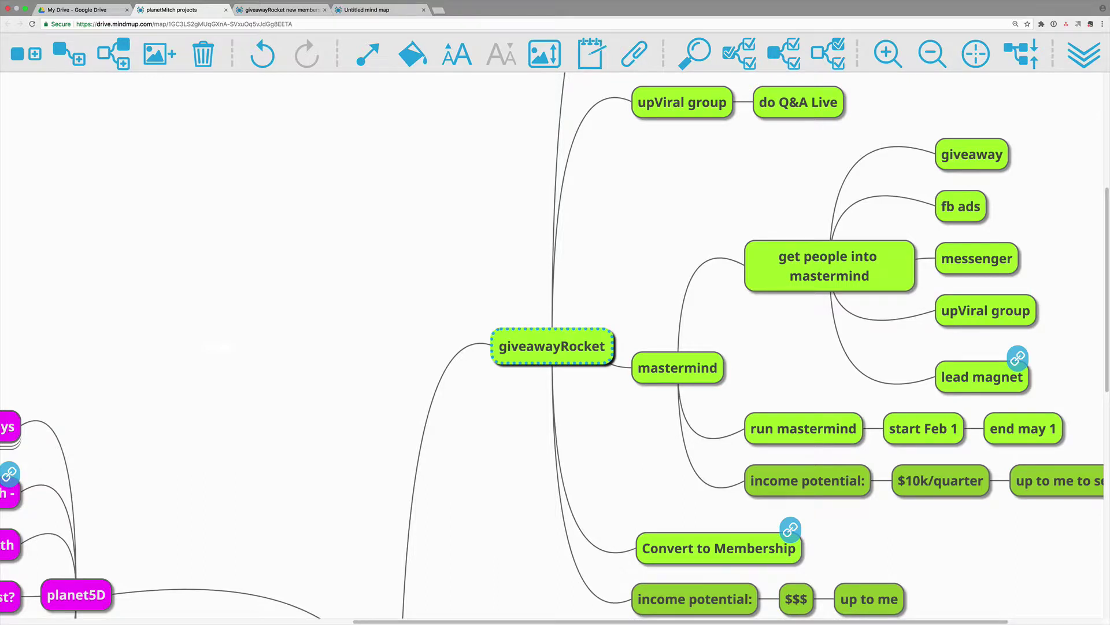
key("shift")
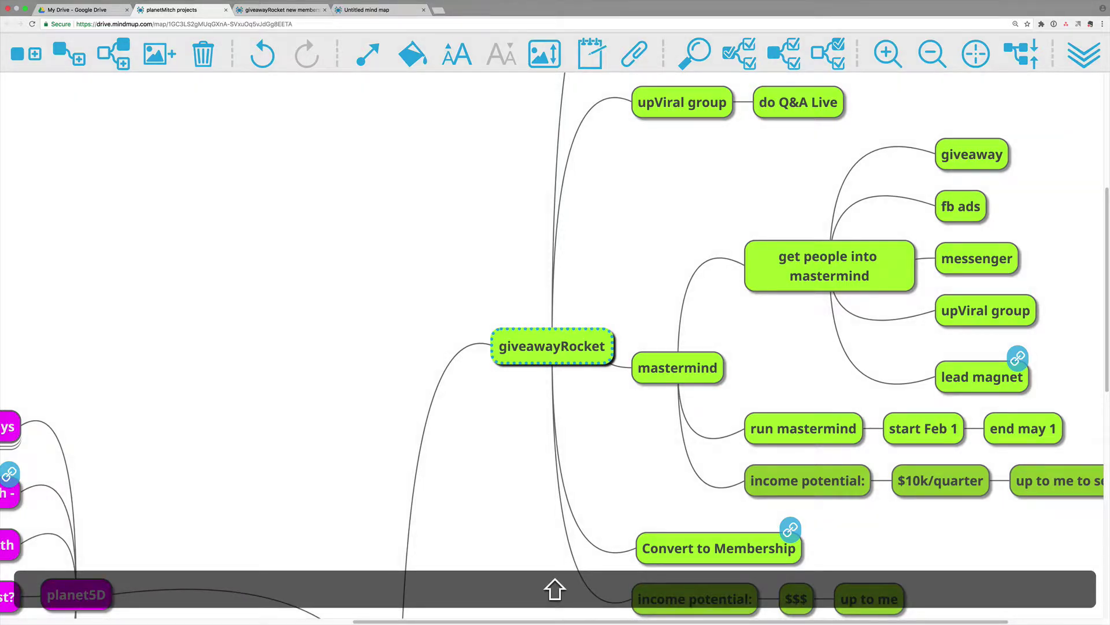
key("shift+z")
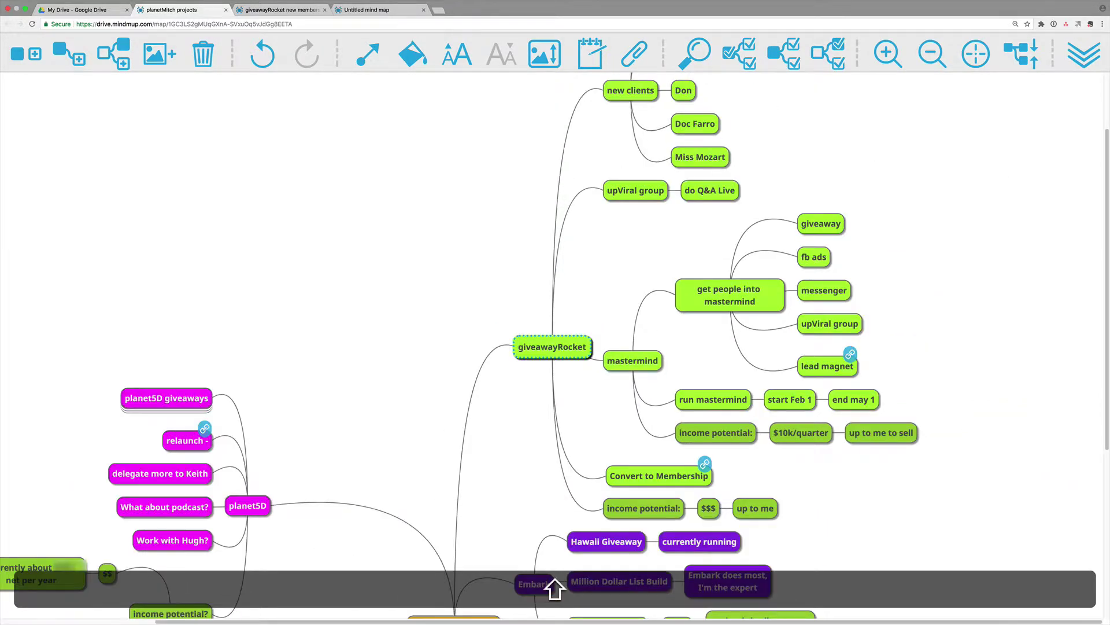
key("z")
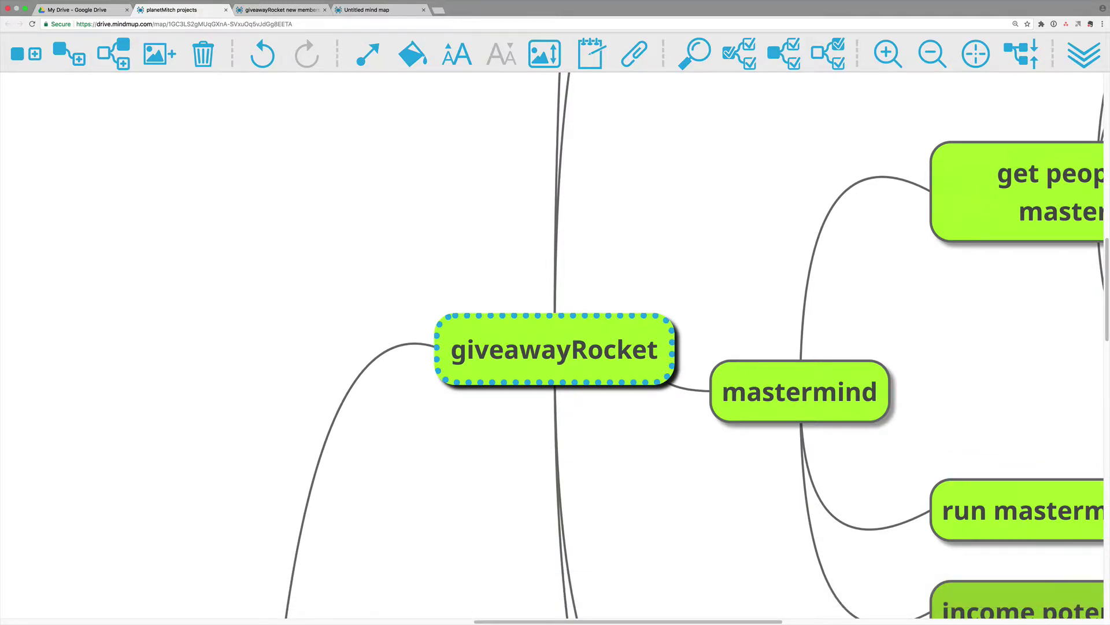
key("Escape")
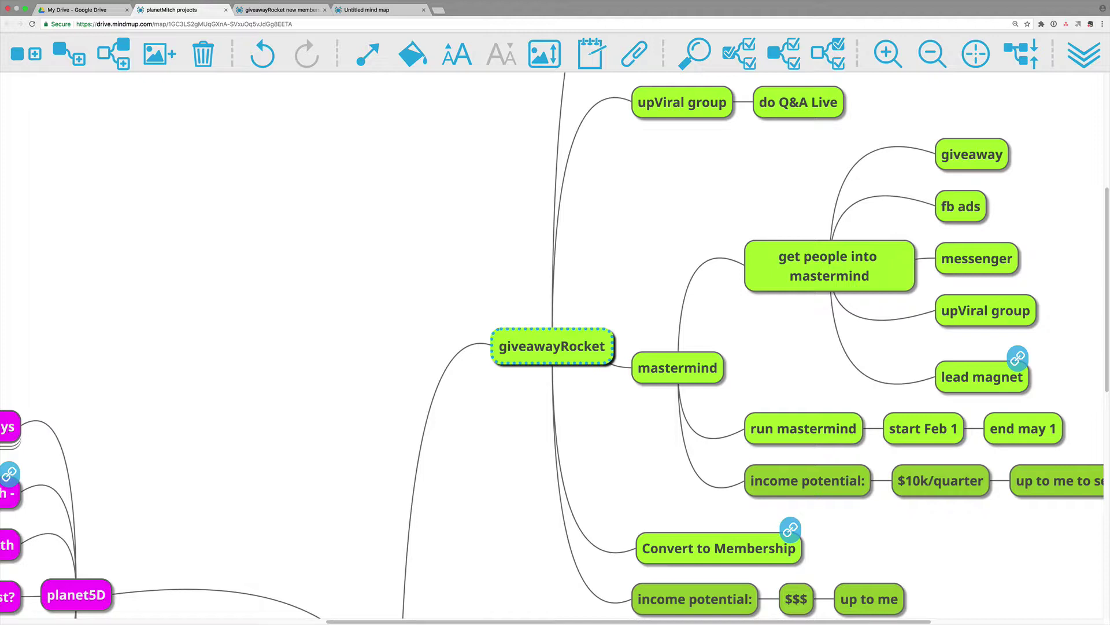
Change the background color of the mastermind node and its entire subtree to green
key("Right")
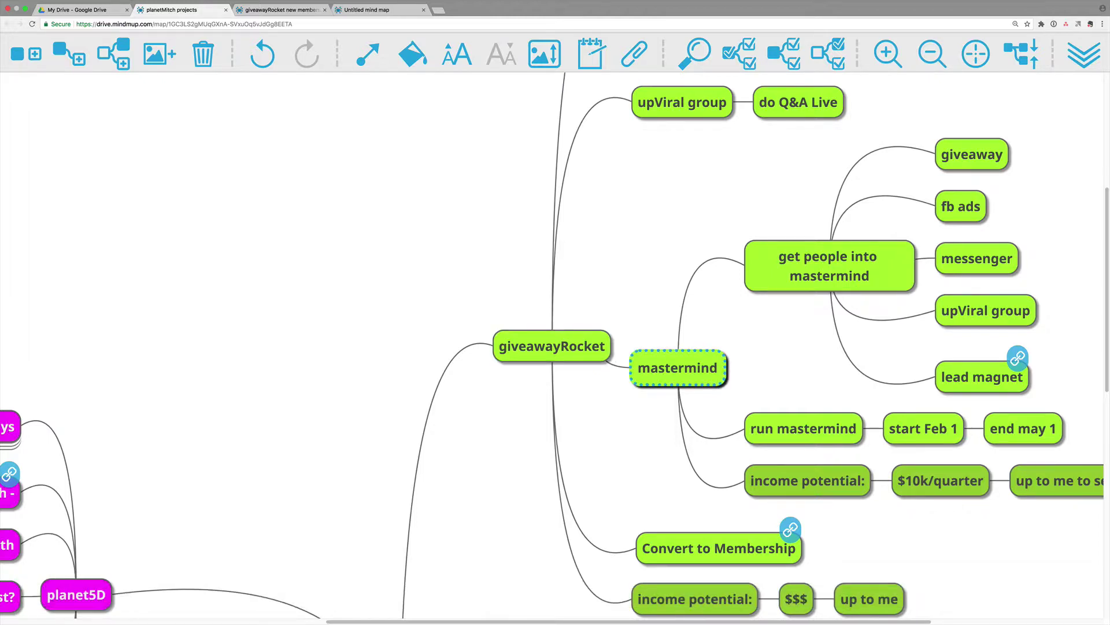
key("Escape")
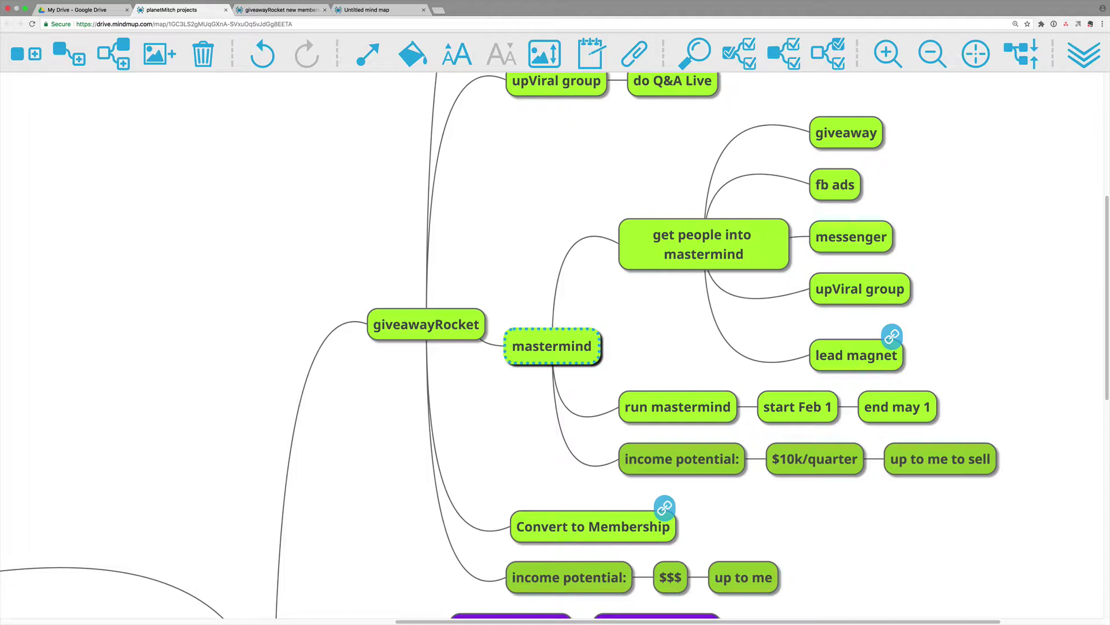
key("shift")
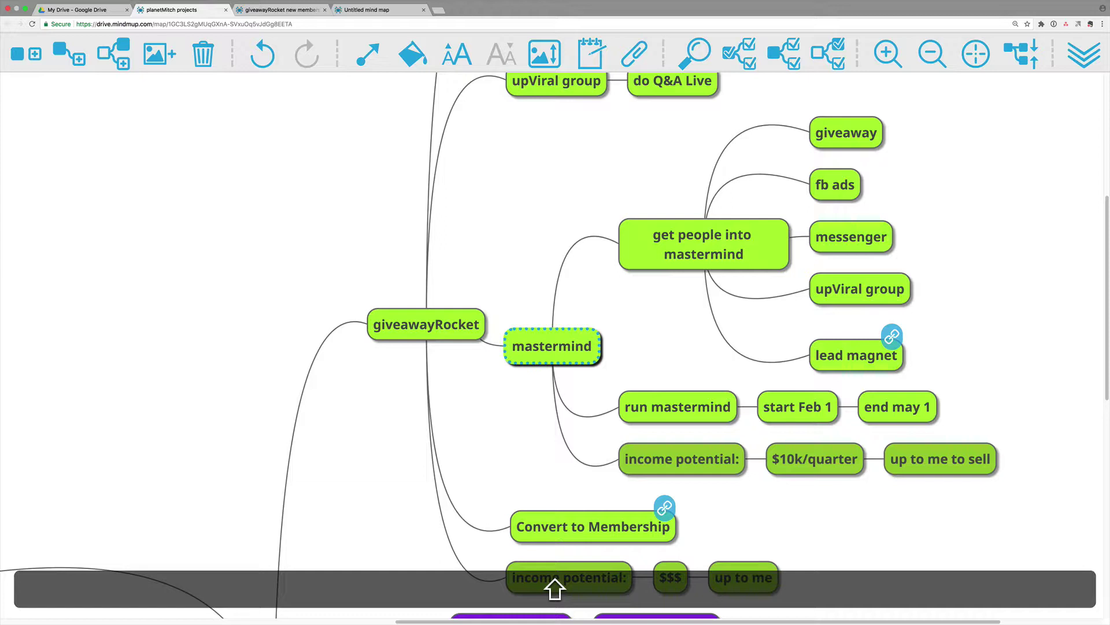
key("shift+bracketleft")
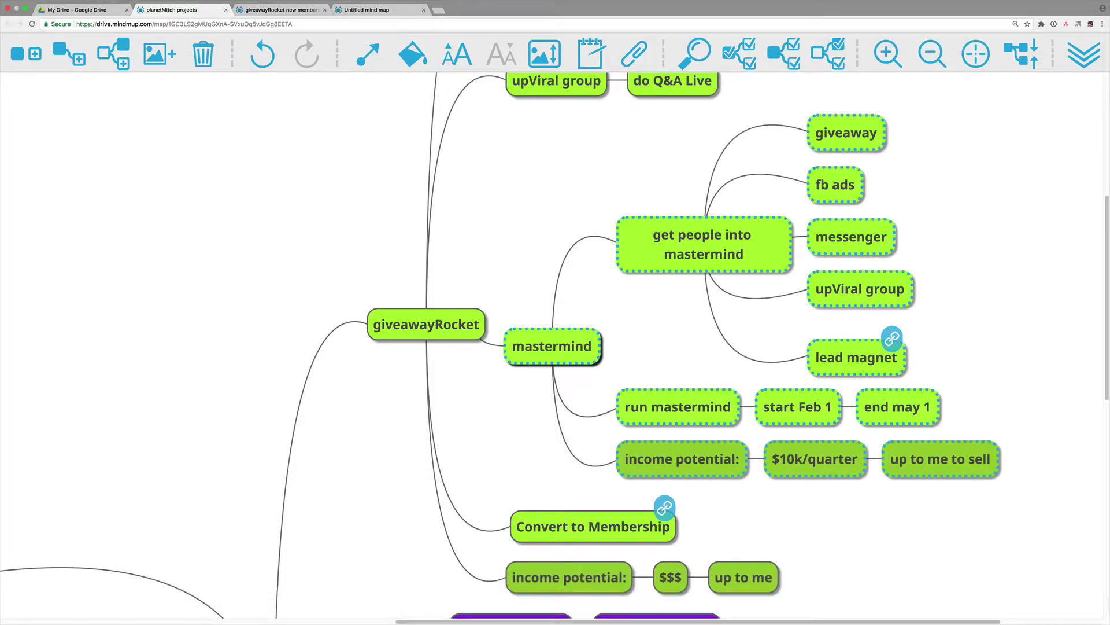
key("shift+space")
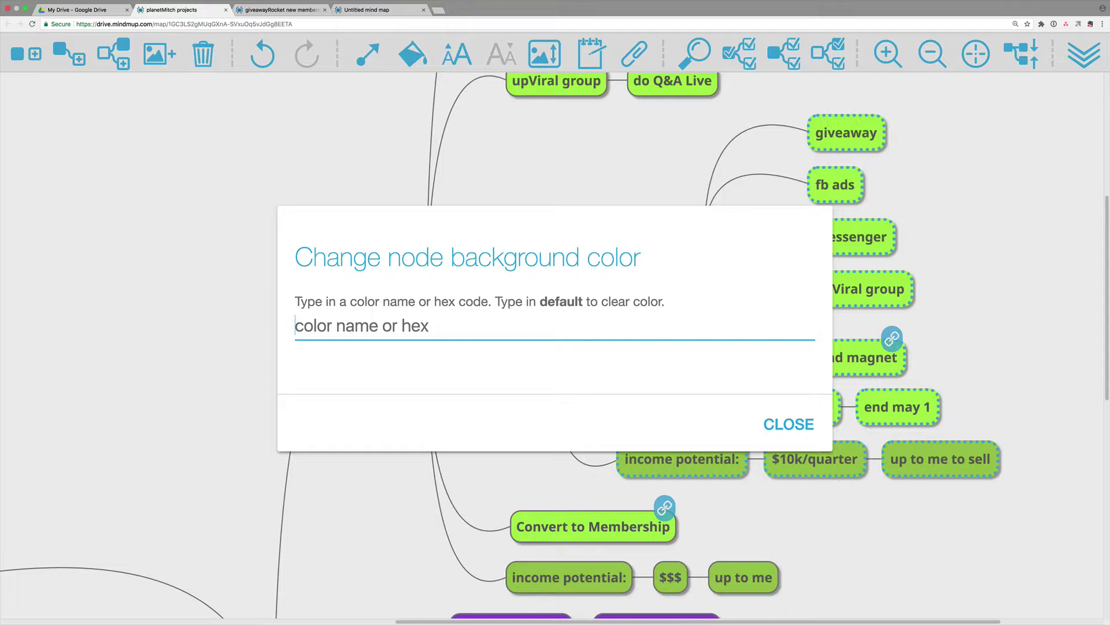
type("gr")
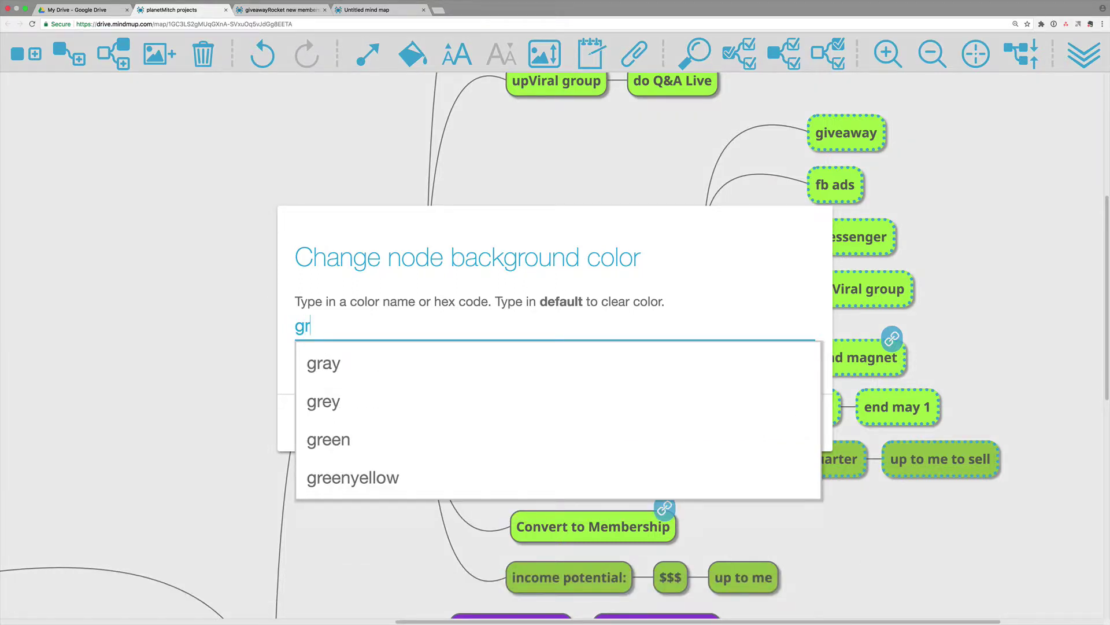
key("Down")
key("Down")
key("Return")
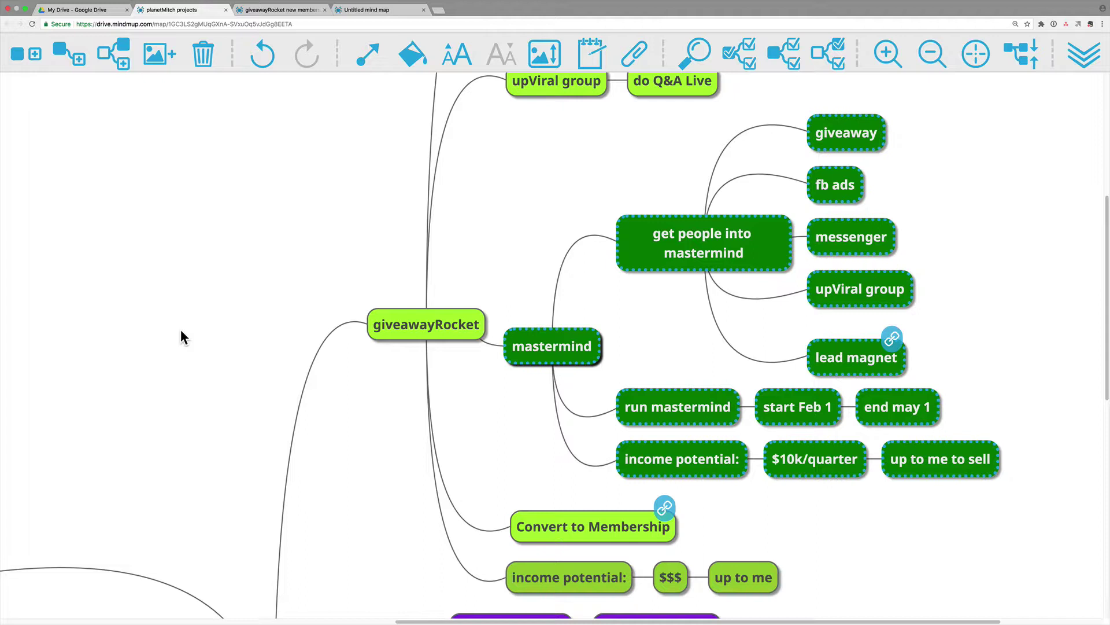
Rename the central node of the untitled mind map to "Create new name"
left_click(384, 12)
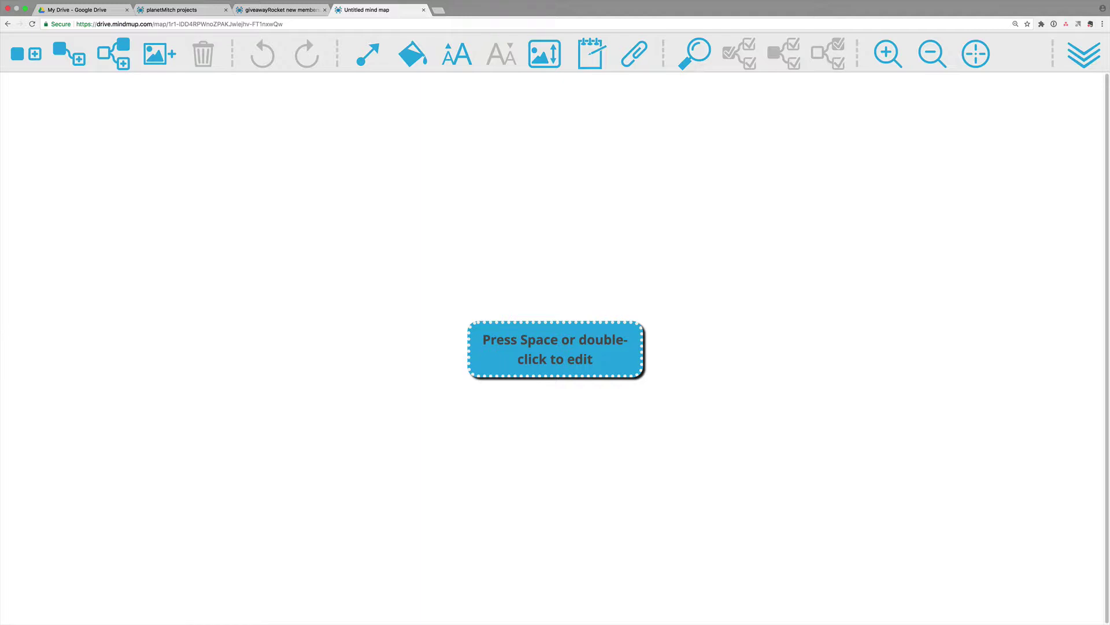
key("space")
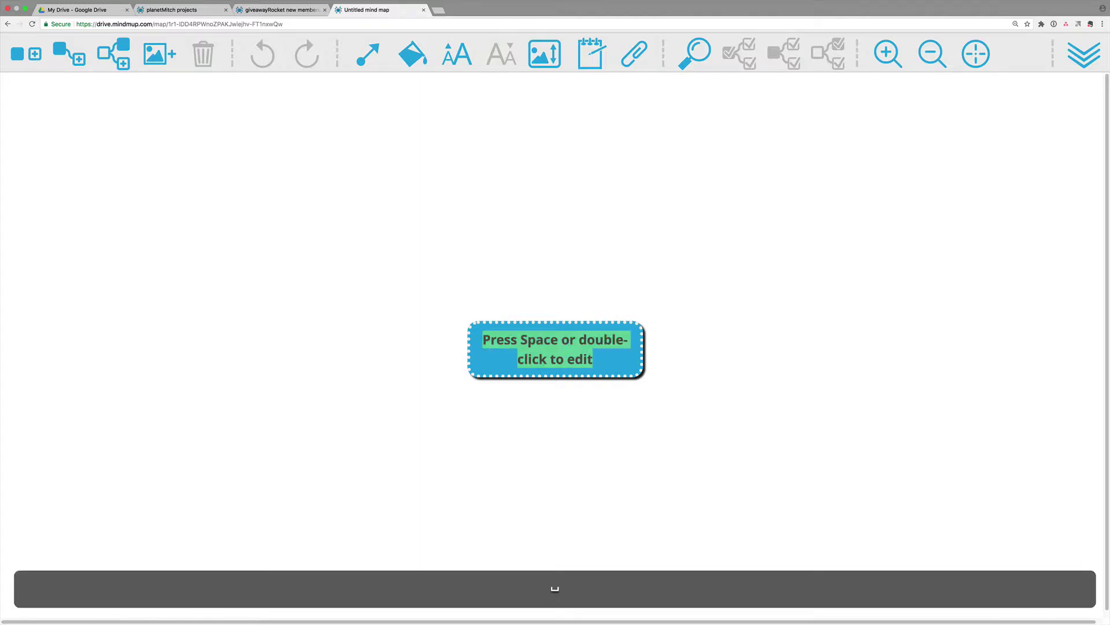
type("Cre")
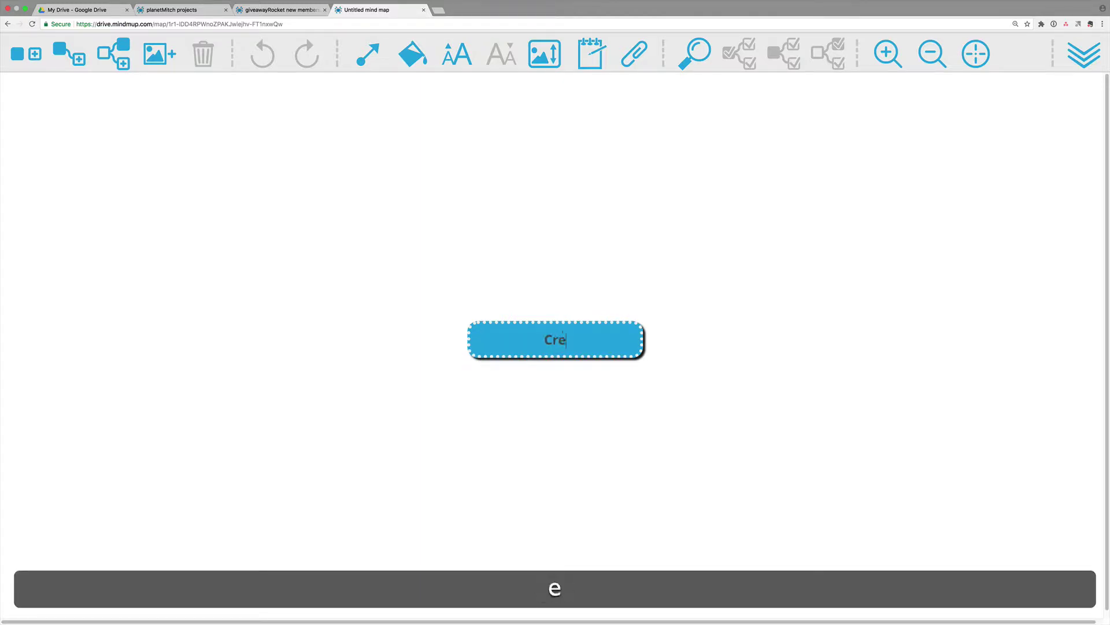
type("ate new name")
key("Return")
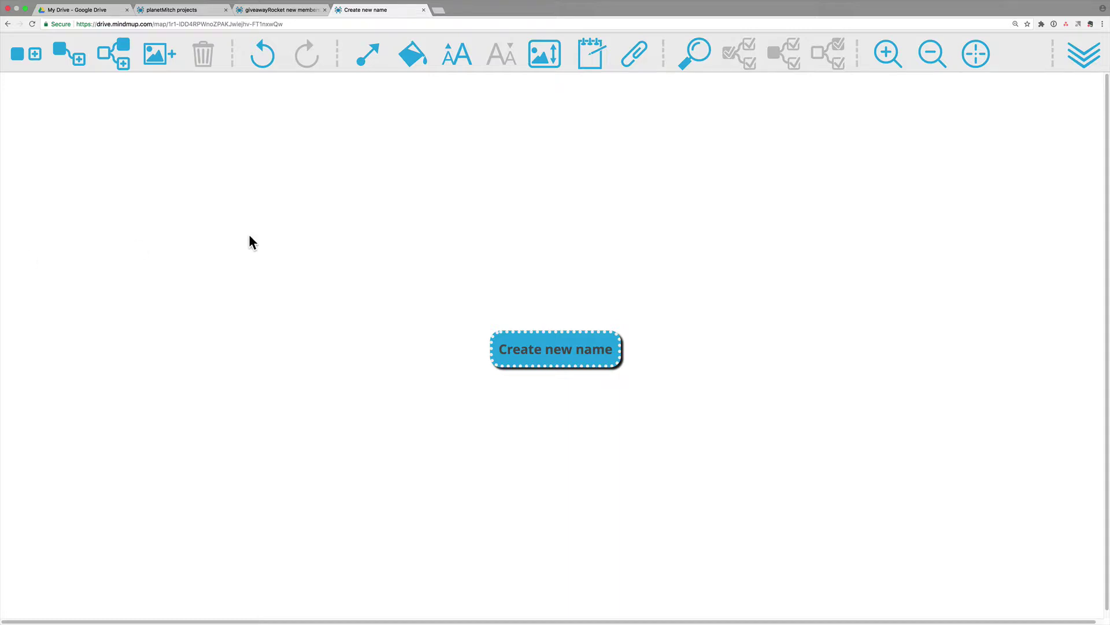
Show the full header to check the map title, and hide it again
left_click(1084, 54)
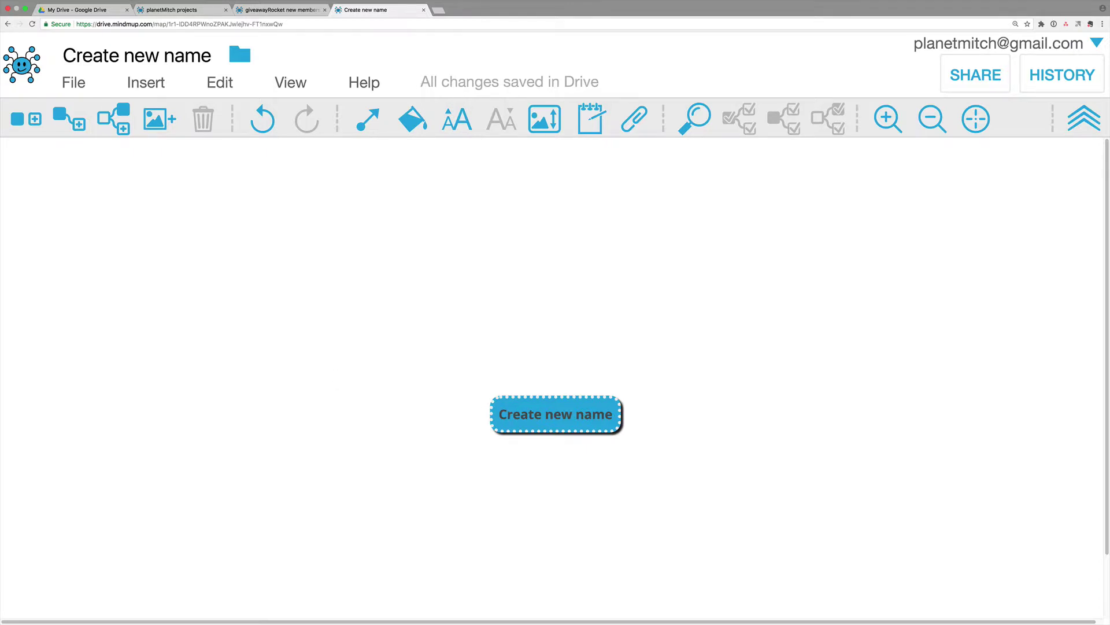
left_click(1083, 118)
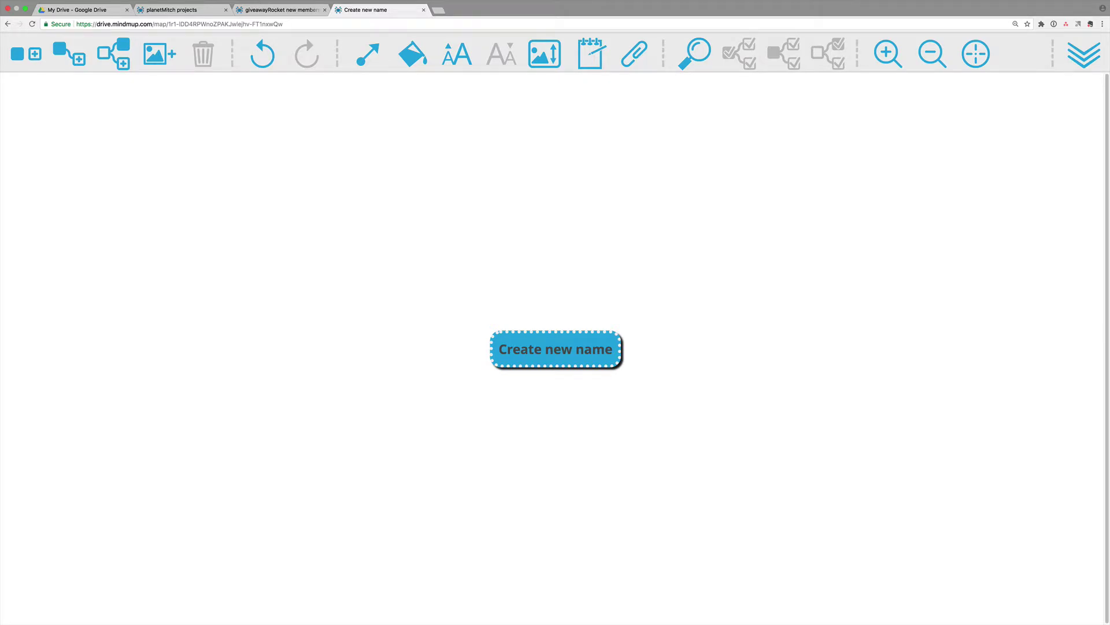
Add a child node named "child one" to the "Create new name" node
key("Tab")
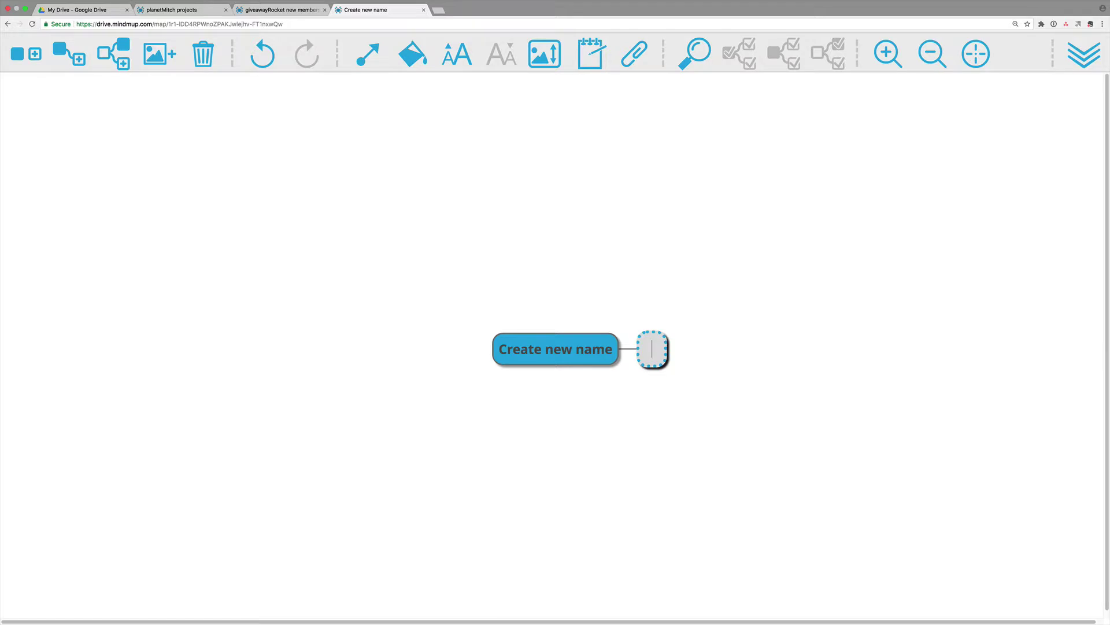
type("child on")
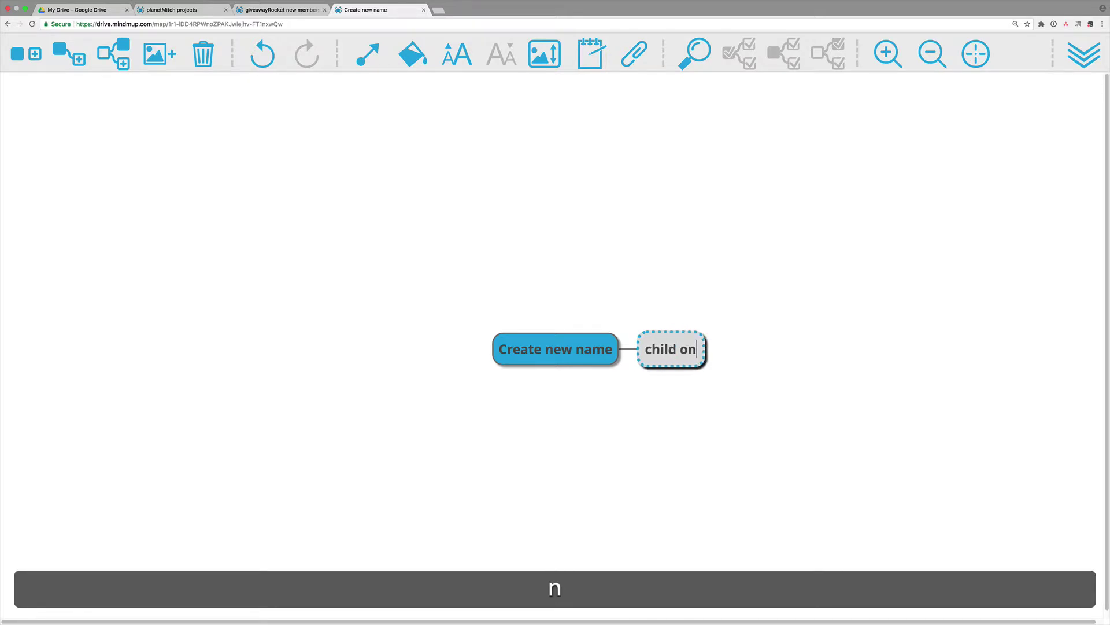
type("e")
key("Return")
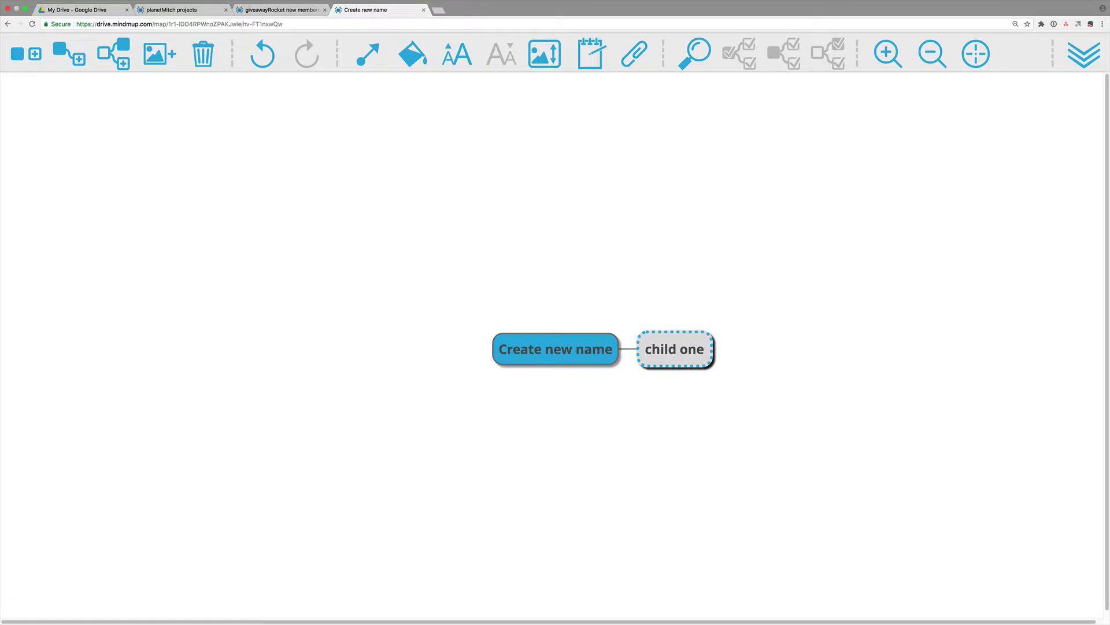
Add a sibling node named "second child" after the "child one" node
key("Return")
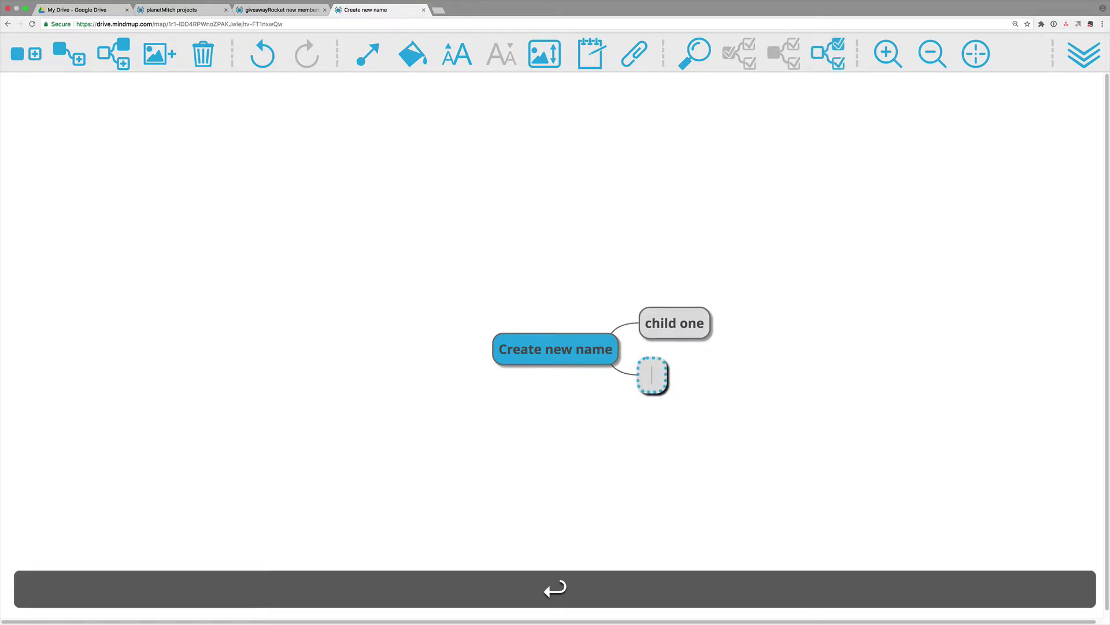
type("second ci")
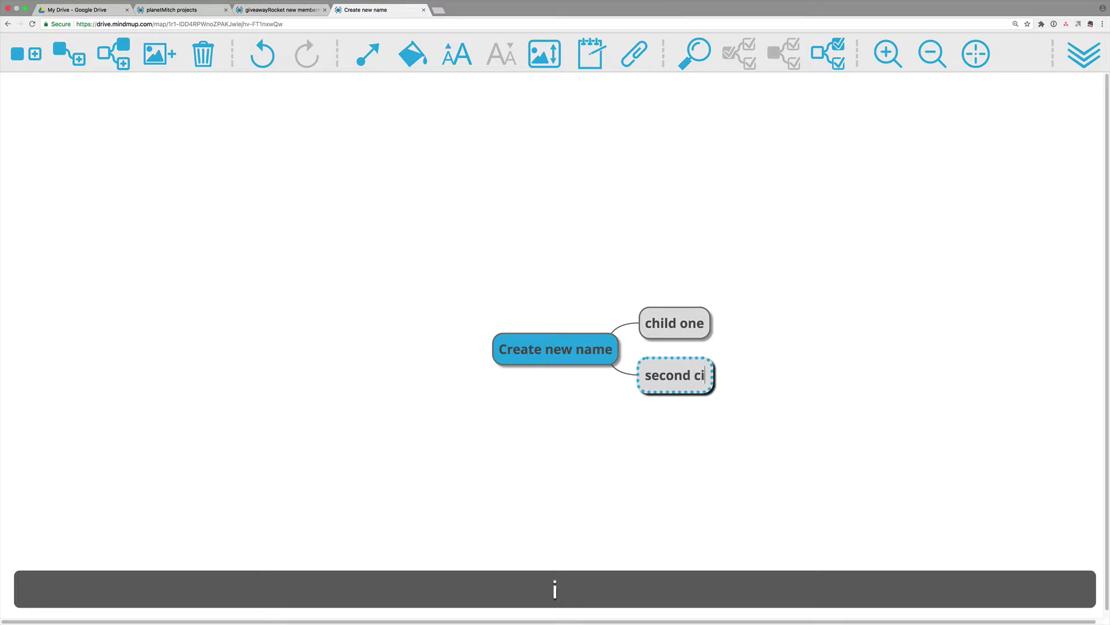
key("BackSpace")
type("hild")
key("Return")
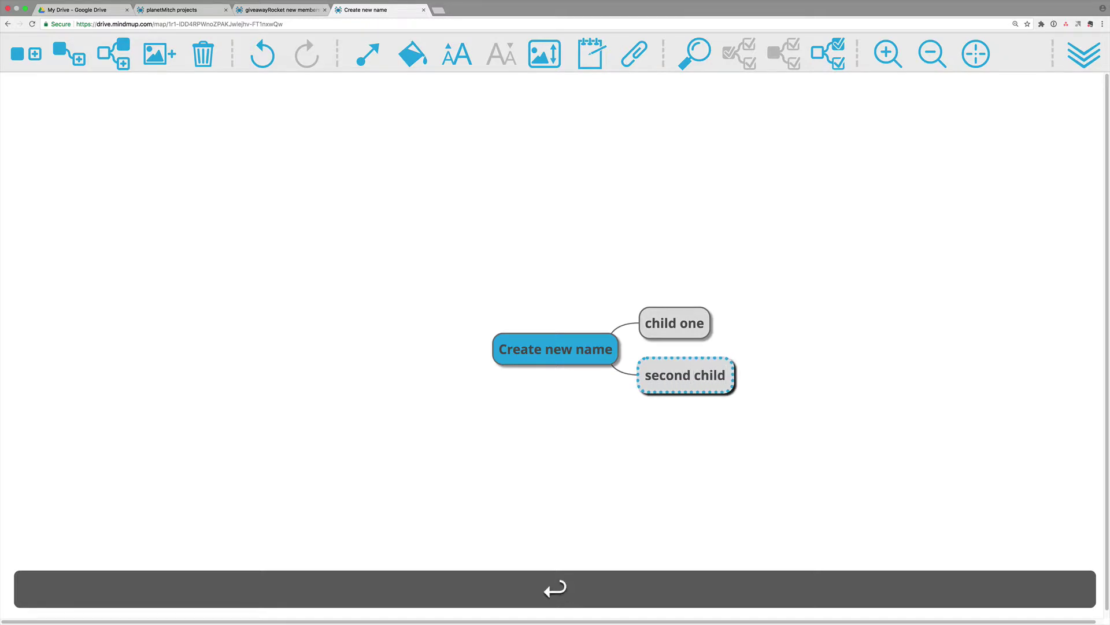
Add a child node named "sub node" to the "second child" node
key("Tab")
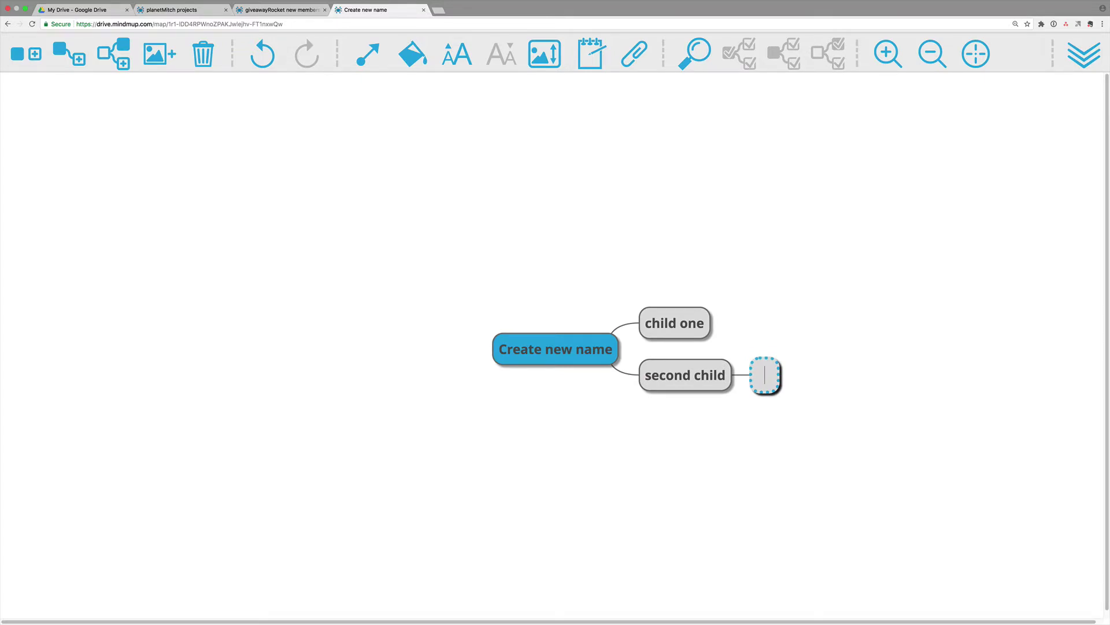
type("sub node")
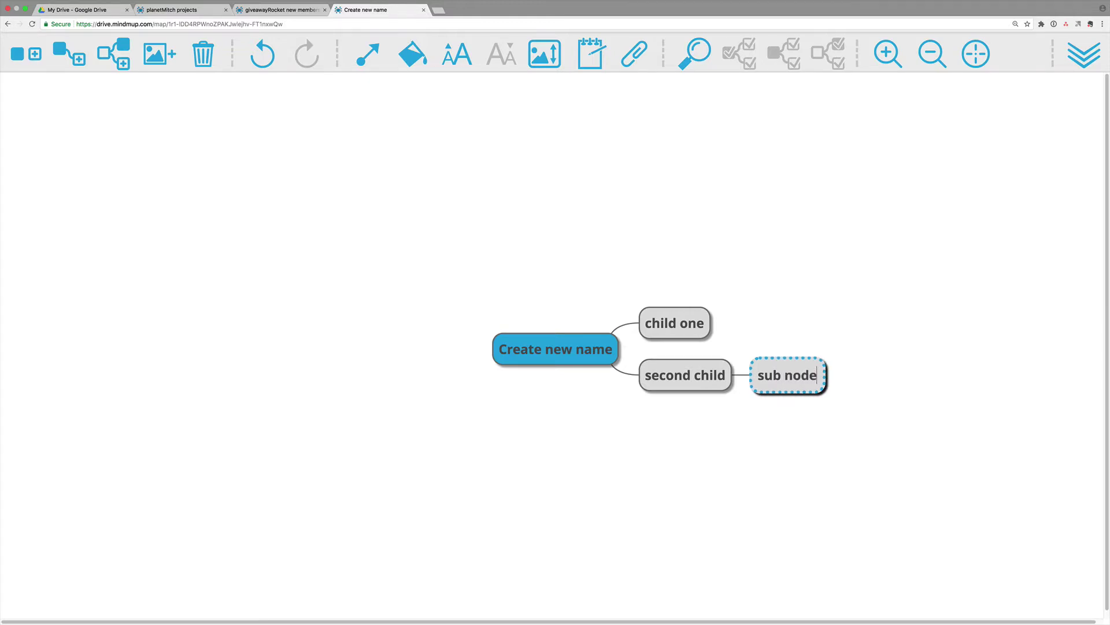
key("Return")
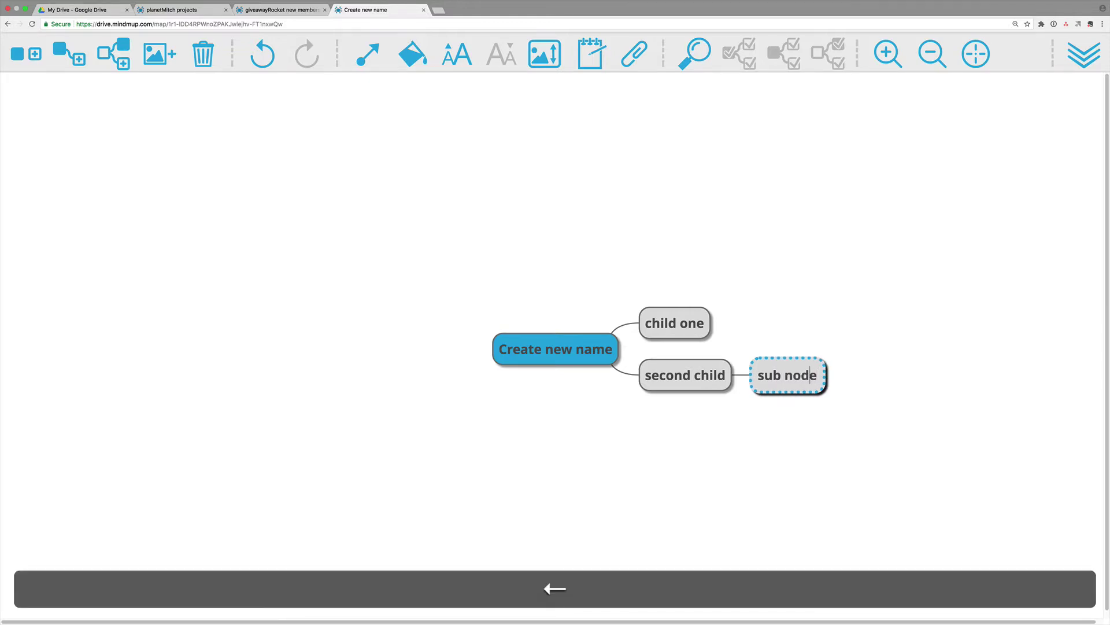
Create a separate root node named "second main node" alongside the "Create new name" root
key("Left")
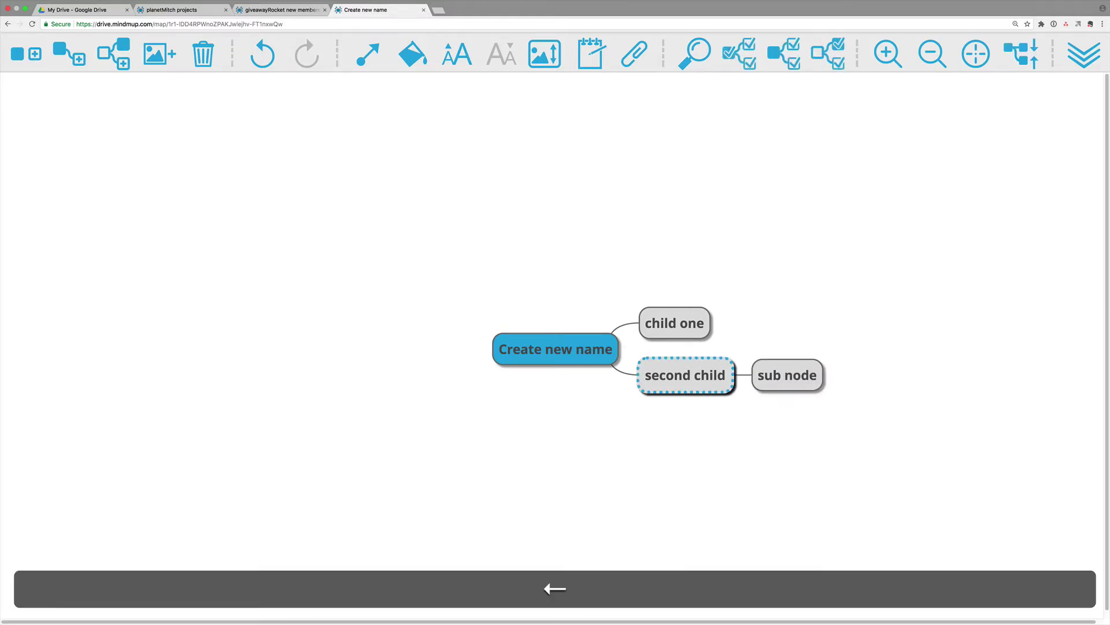
key("Left")
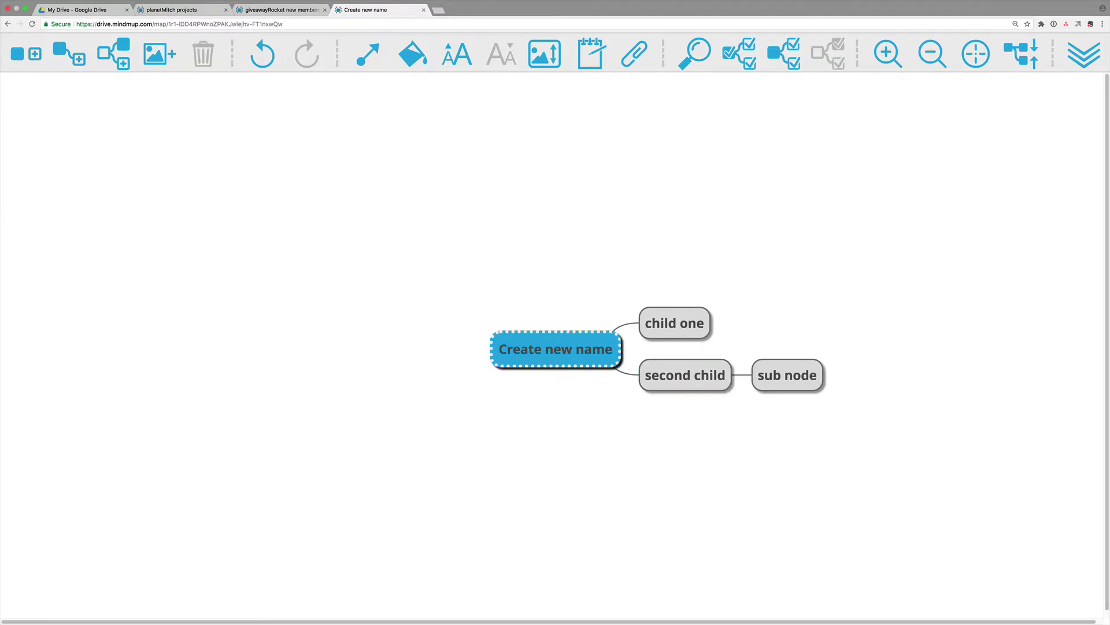
key("Return")
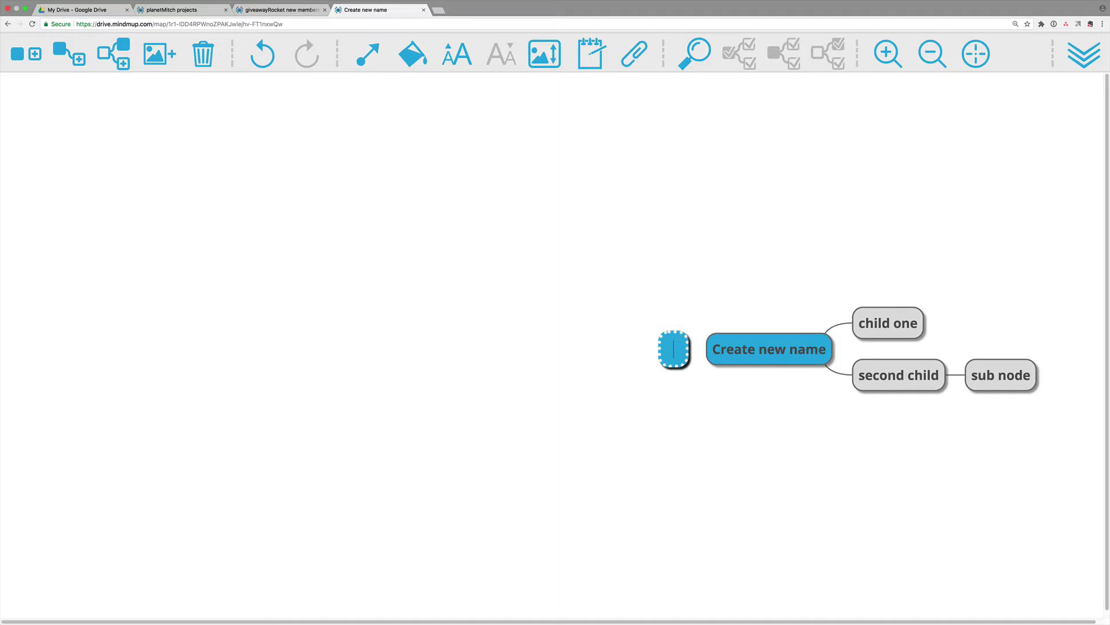
type("second")
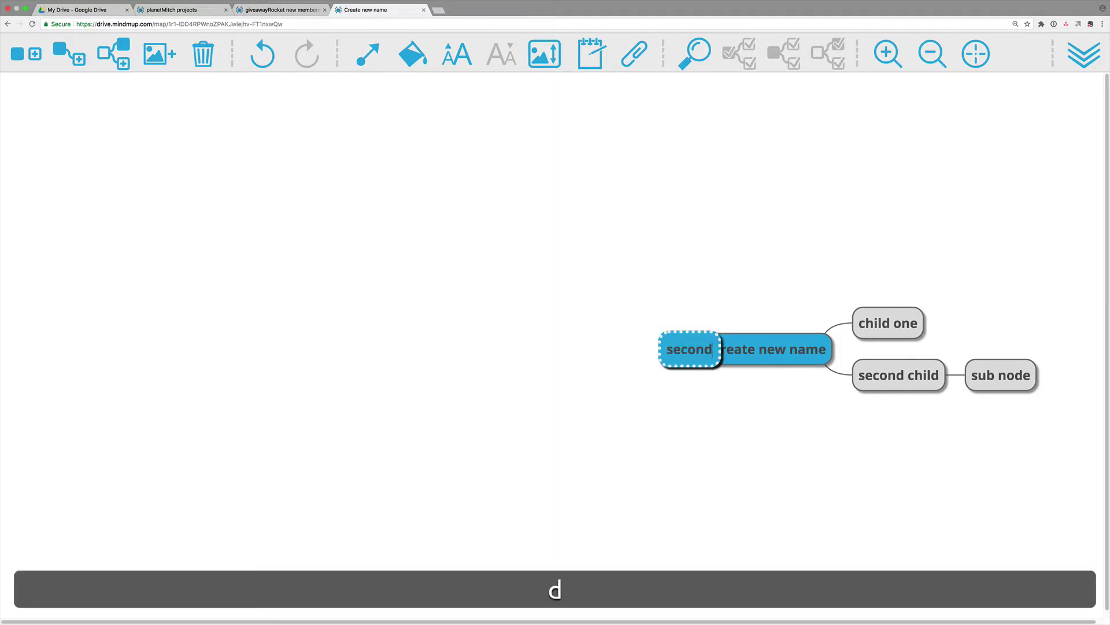
type(" main node")
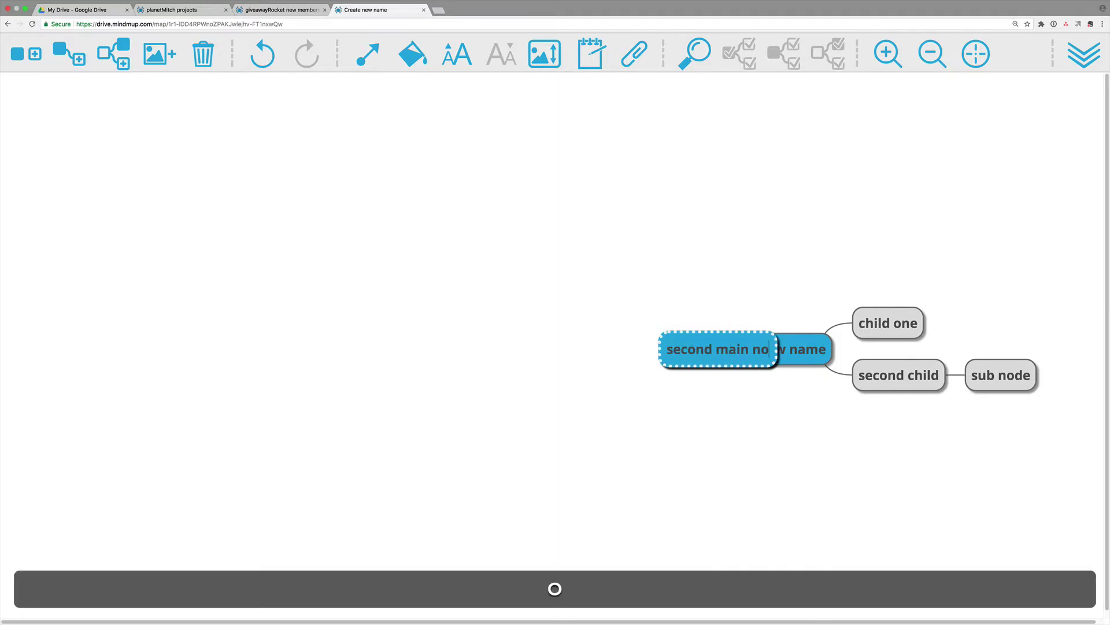
key("Return")
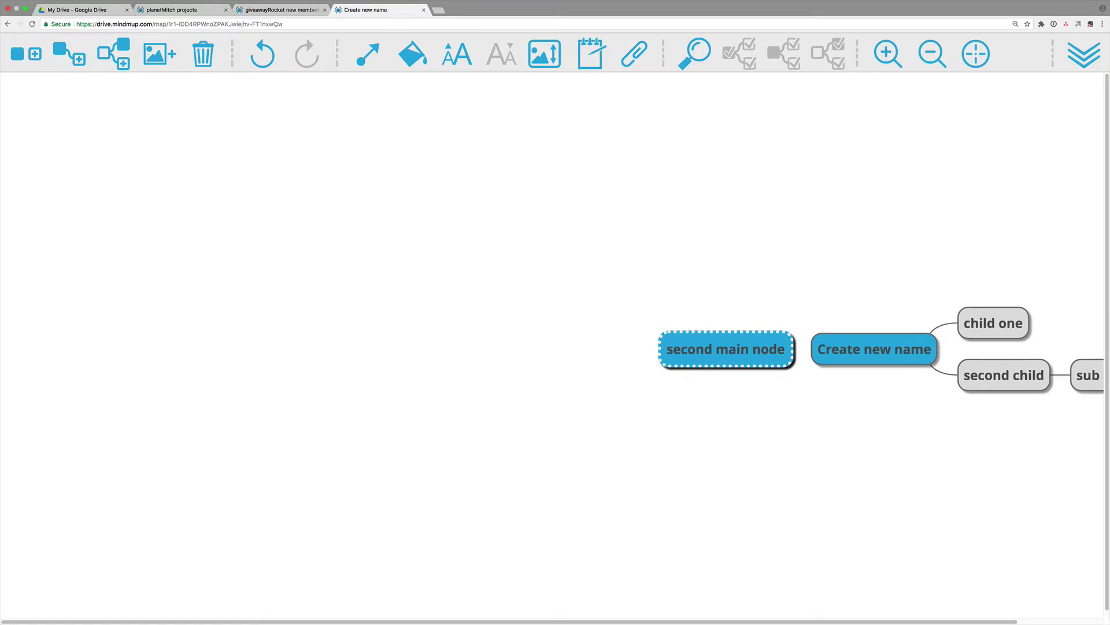
key("Right")
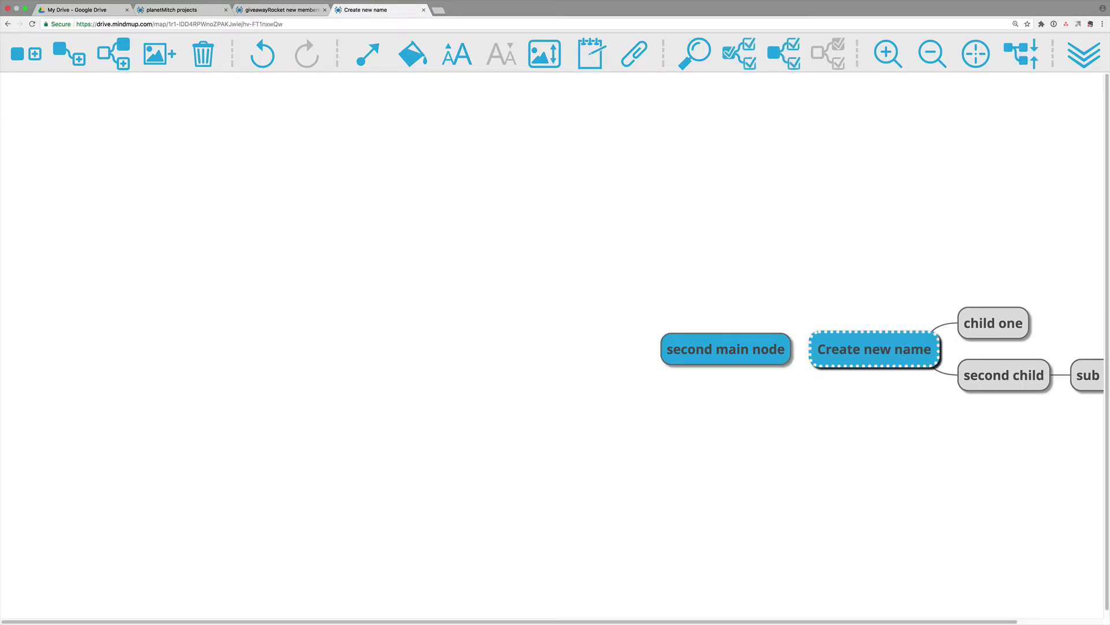
key("Escape")
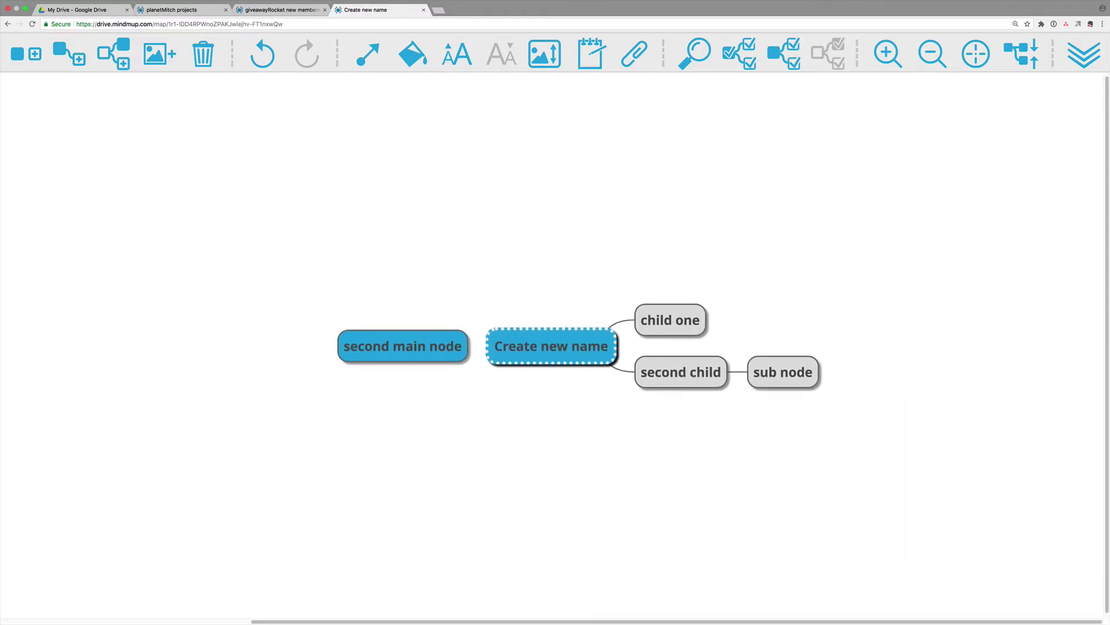
key("Return")
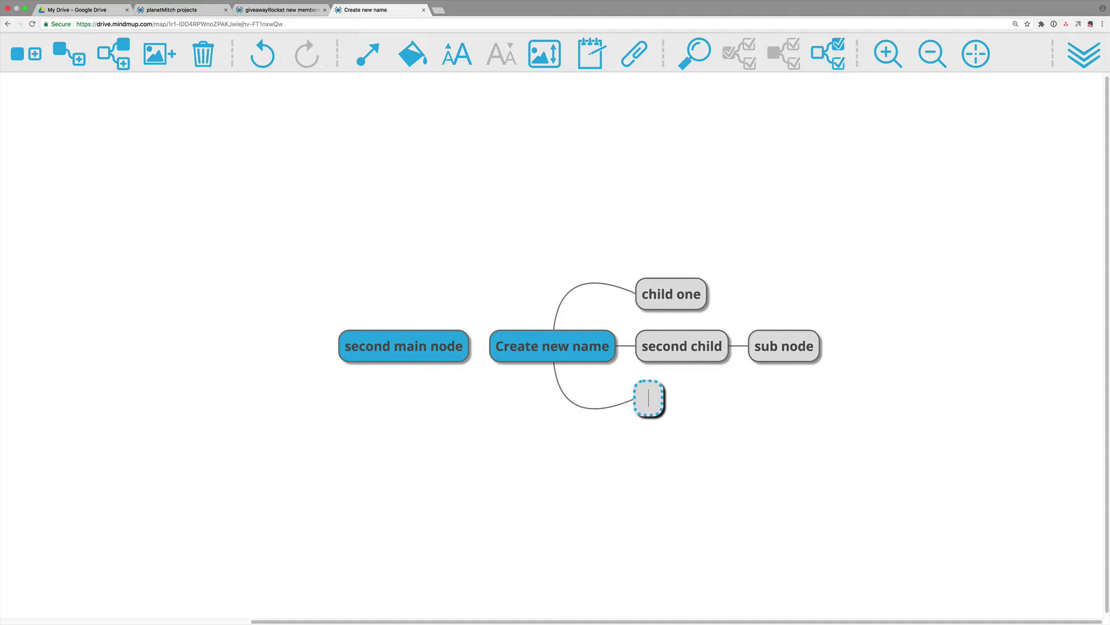
type("lin")
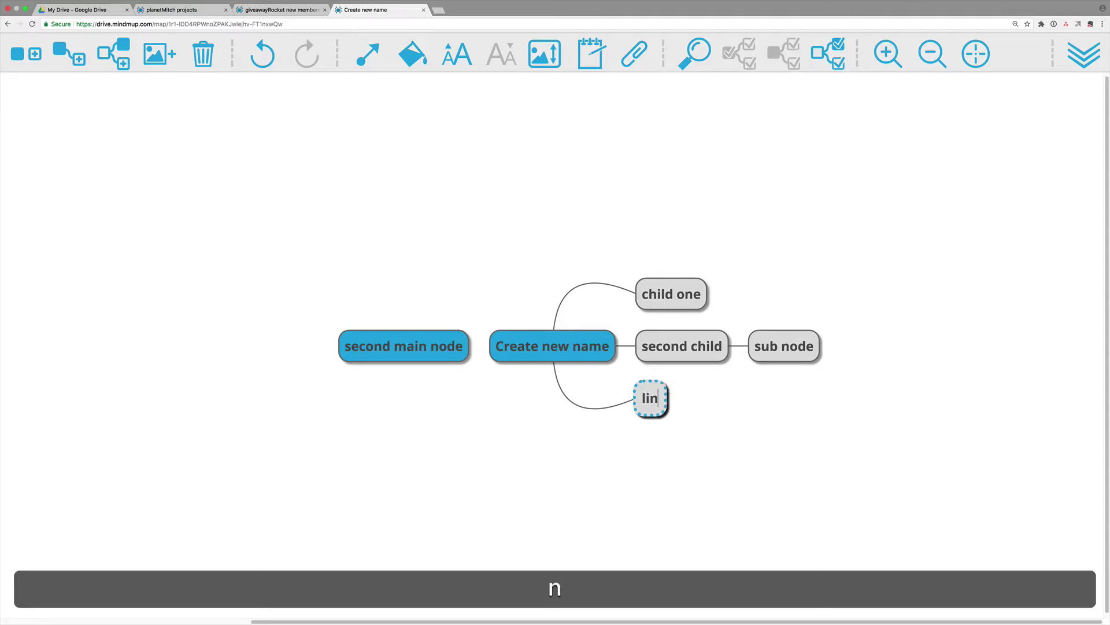
type("k httpp")
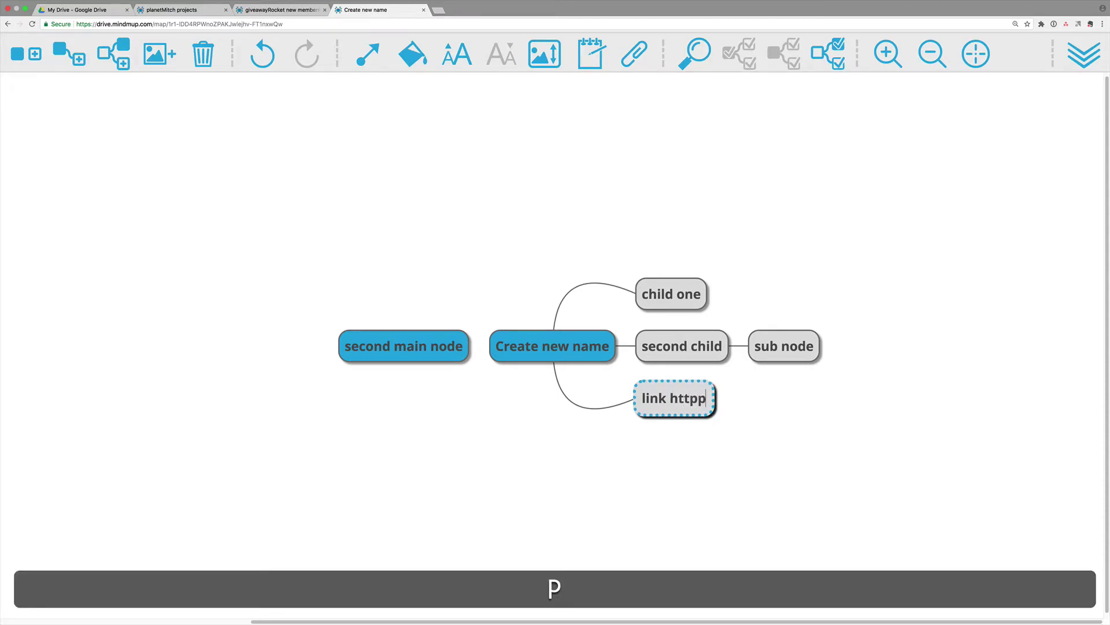
key("BackSpace")
type(":/")
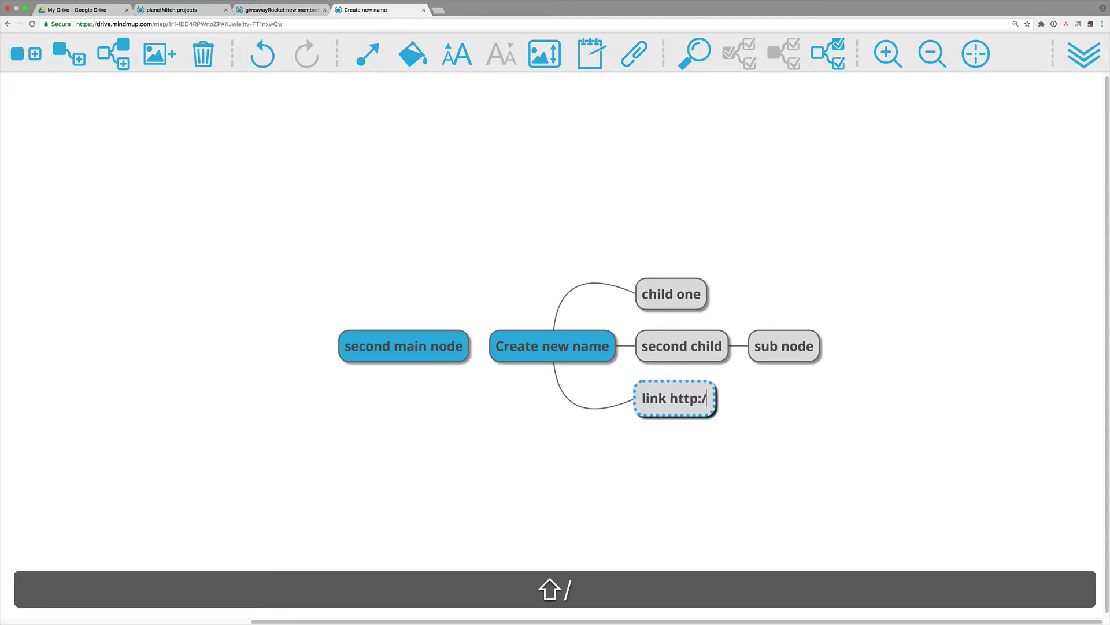
type("/googl")
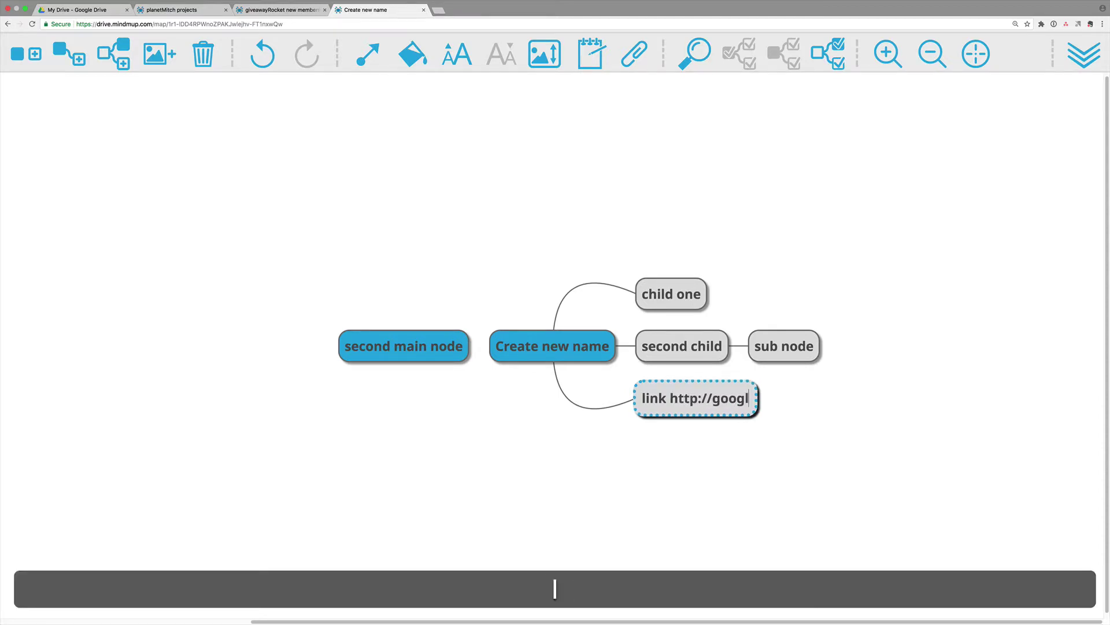
type("e.com")
key("Return")
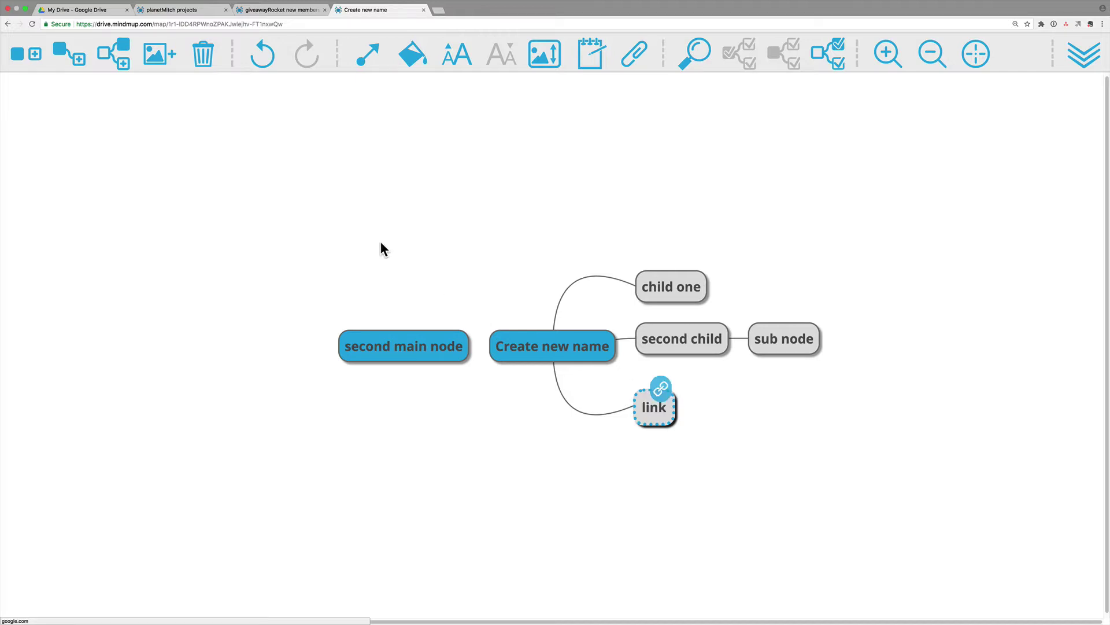
Switch to the planetMitch projects map and open the link attached to the lead magnet node
left_click(171, 10)
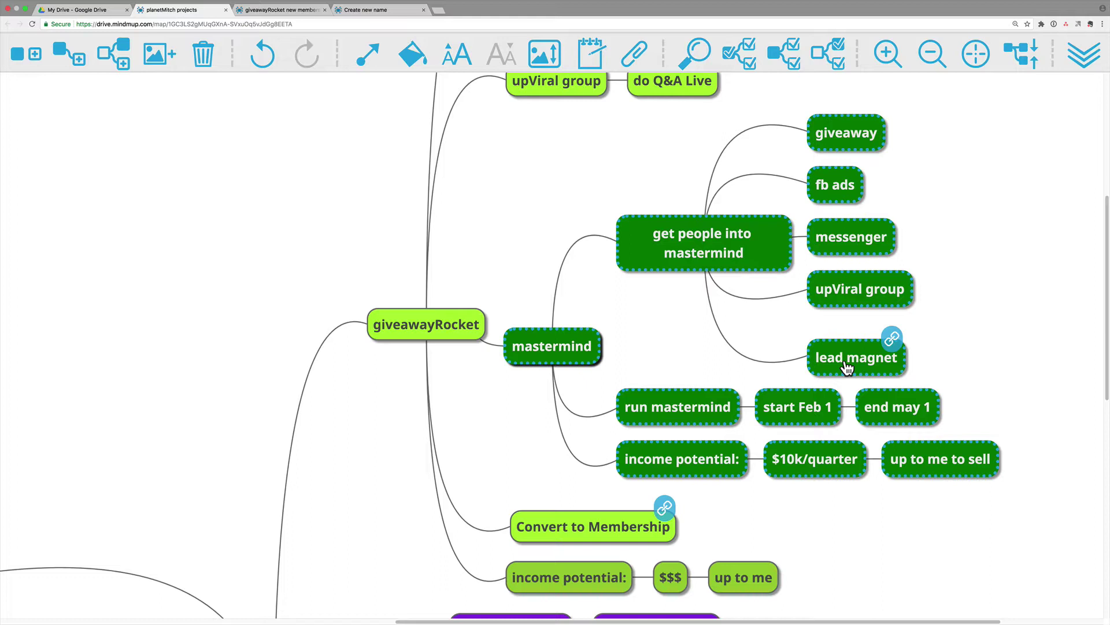
left_click(890, 342)
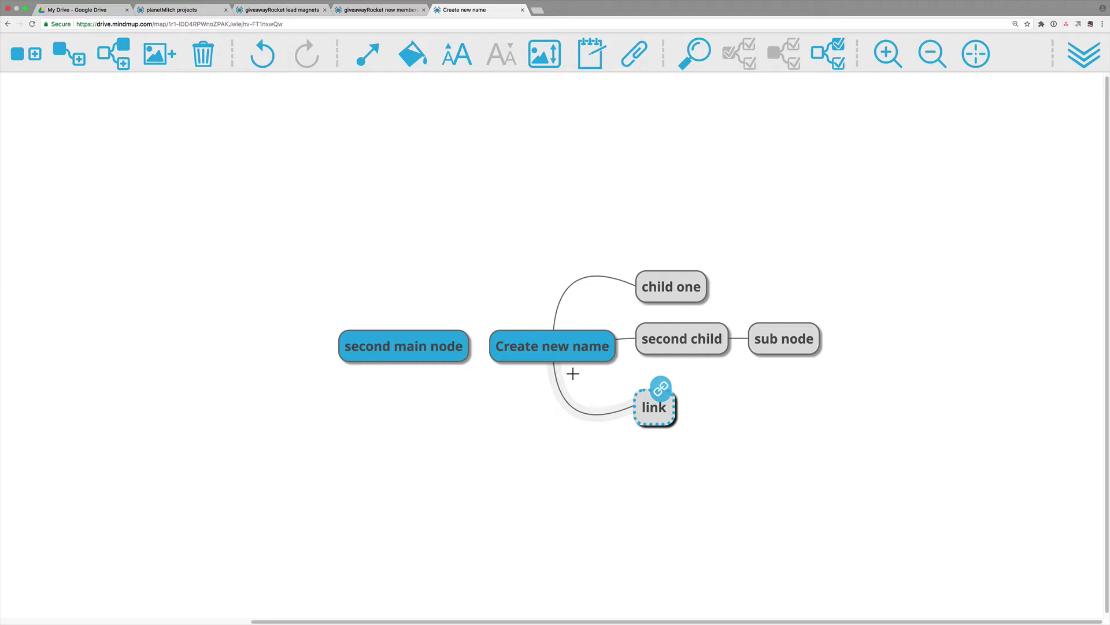
In the Create new name map, show the measures sheet for "child one" and add a measure named "10"
key("m")
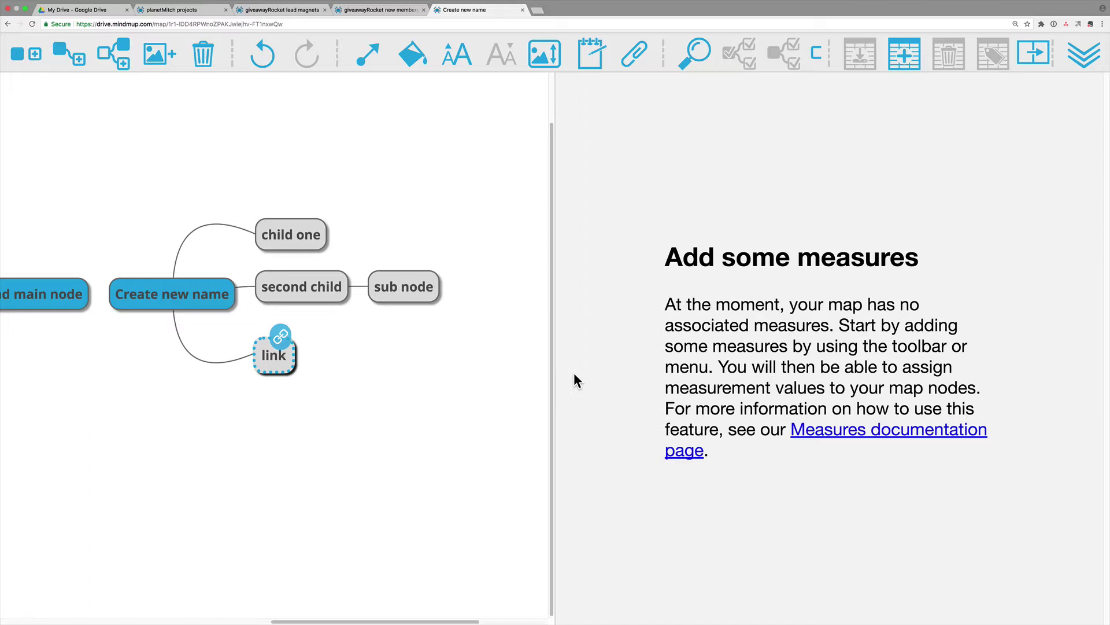
left_click(285, 246)
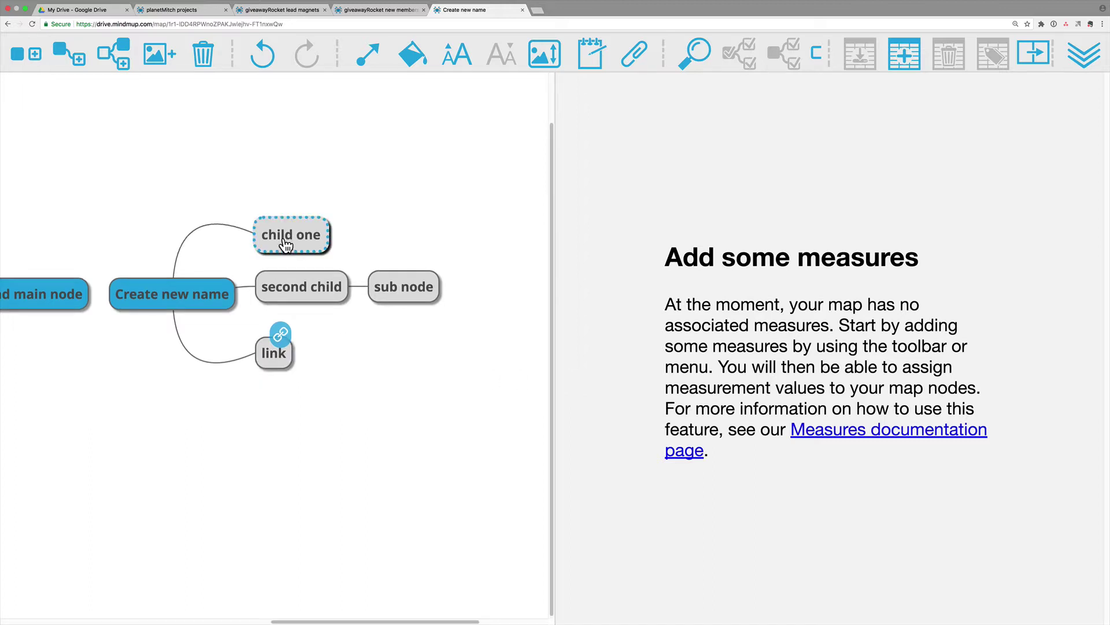
left_click(899, 64)
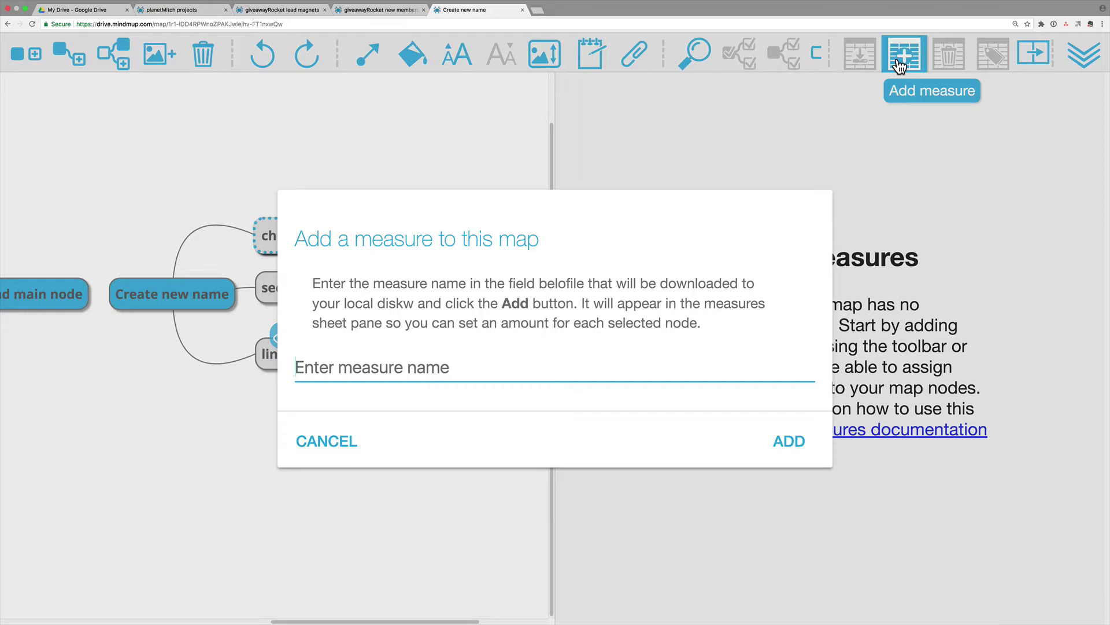
type("10")
key("Return")
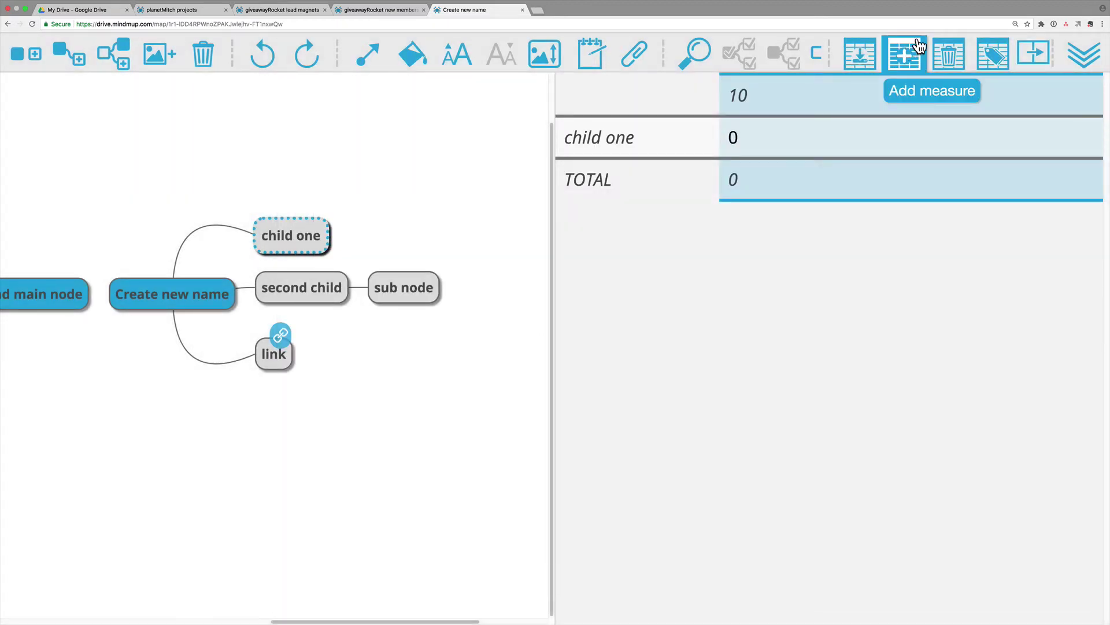
Set the "second child" node's value for measure "10" to 30
left_click(315, 302)
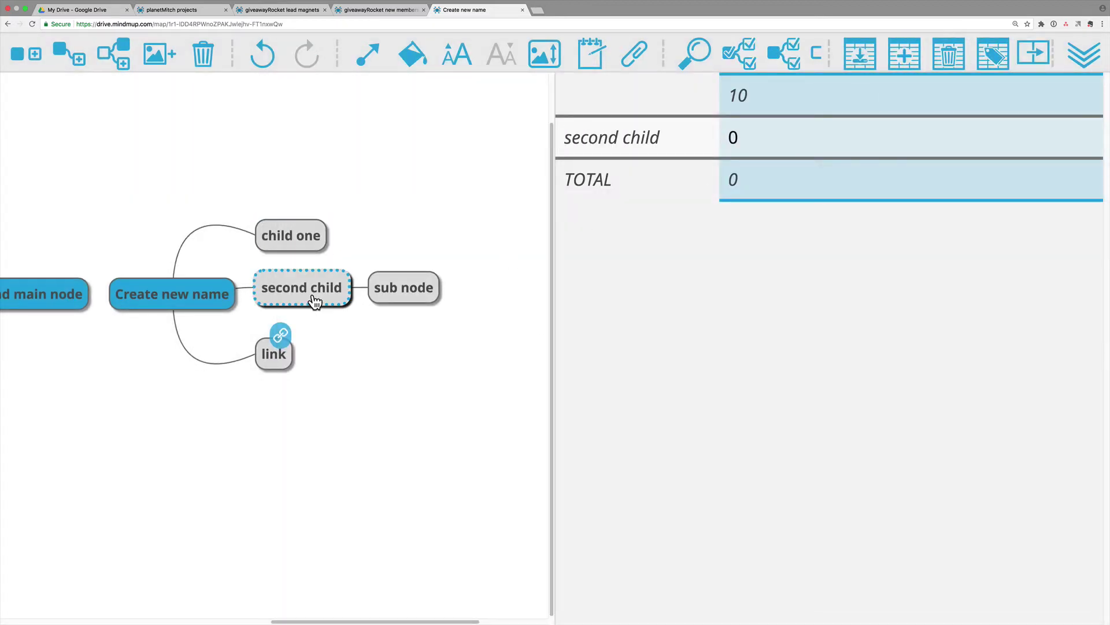
left_click(771, 133)
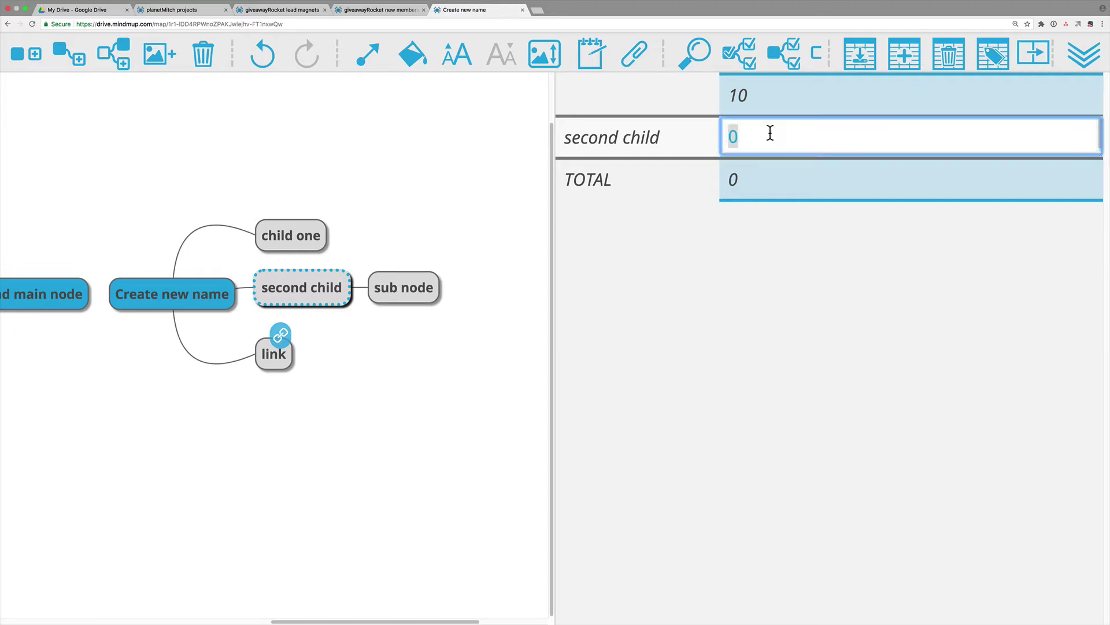
type("30")
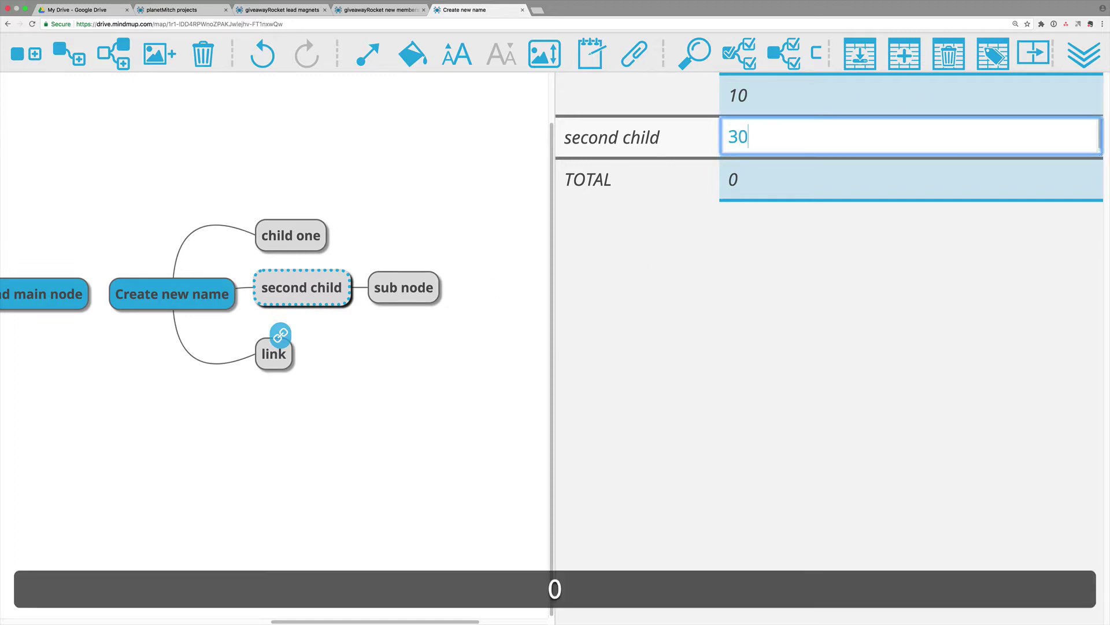
key("Return")
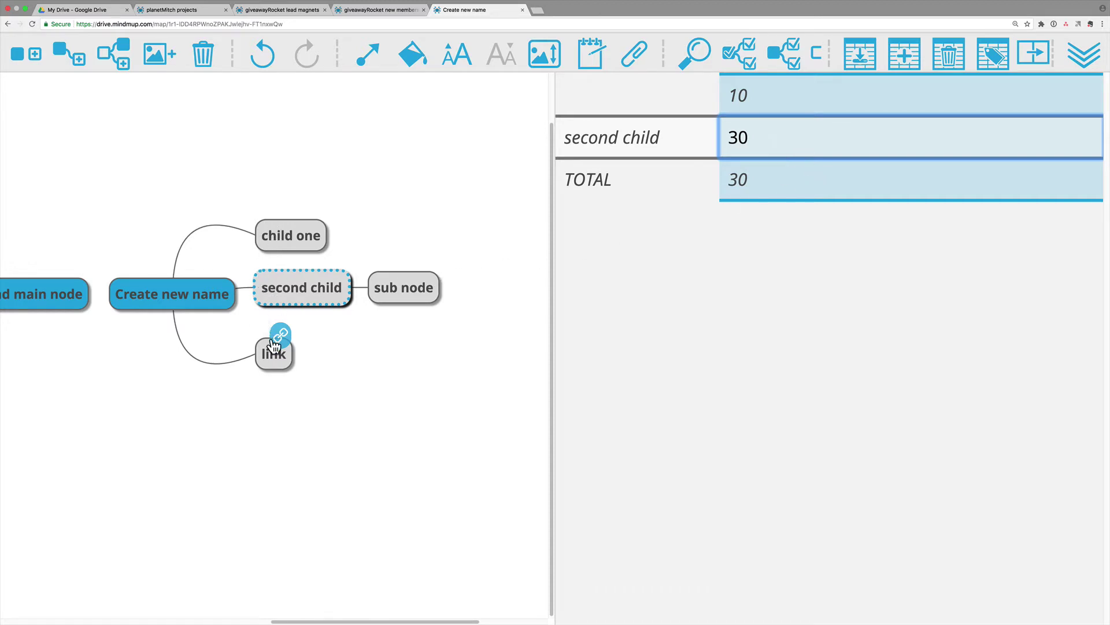
Select the "Create new name" node, view the map's storyboard, and close the storyboard again
left_click(199, 299)
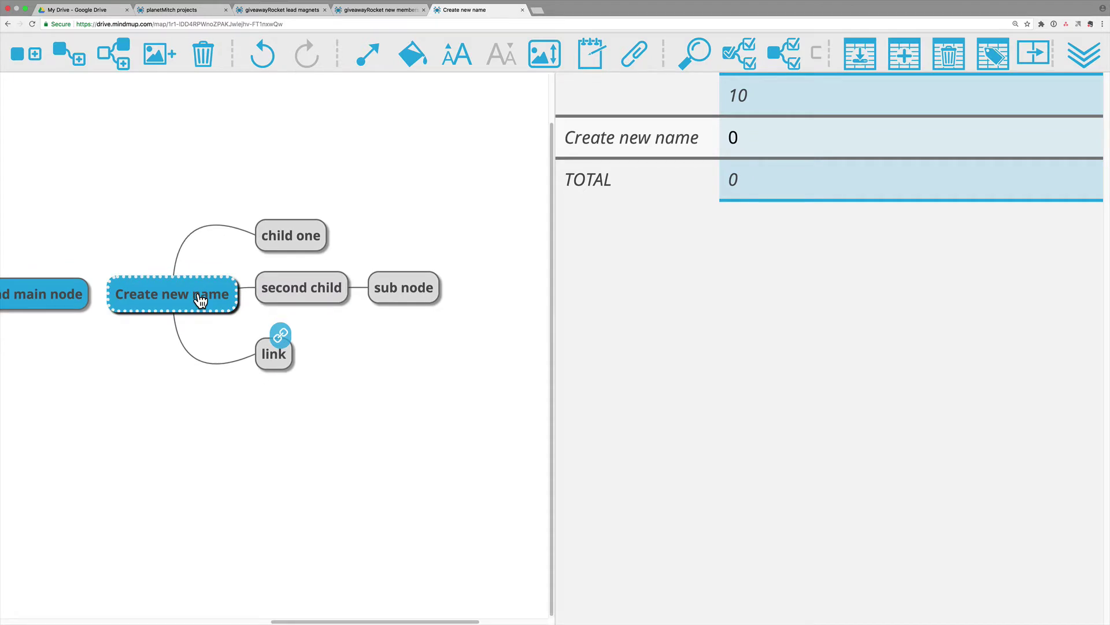
key("s")
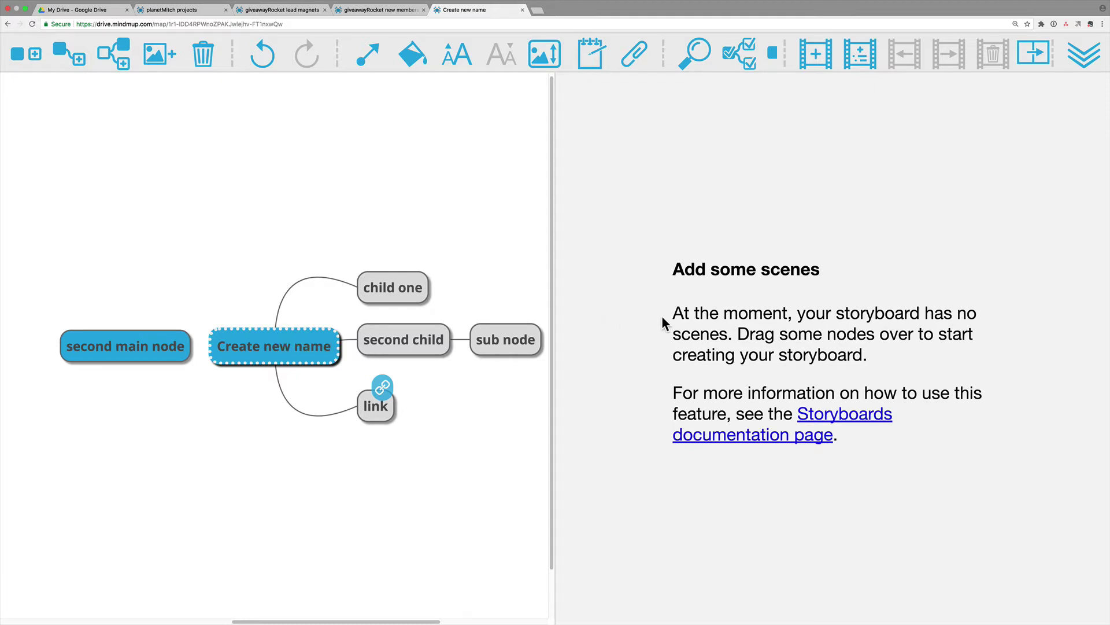
key("alt+s")
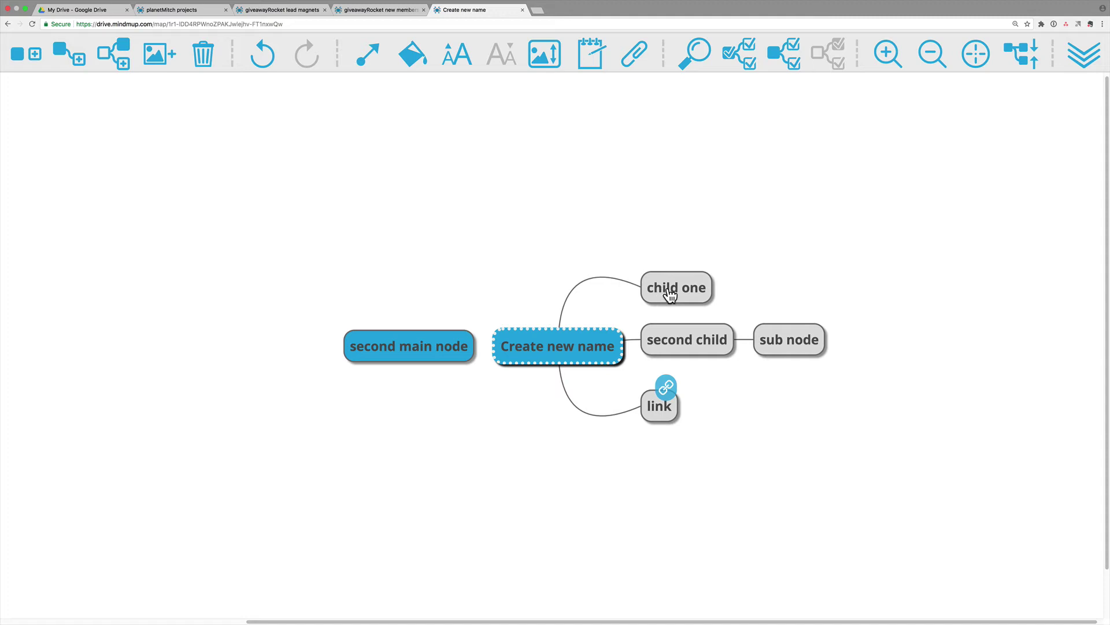
Move "child one" under "second main node", and reposition "second child" and "link" on the left side of "Create new name"
left_click_drag(673, 292, 387, 359)
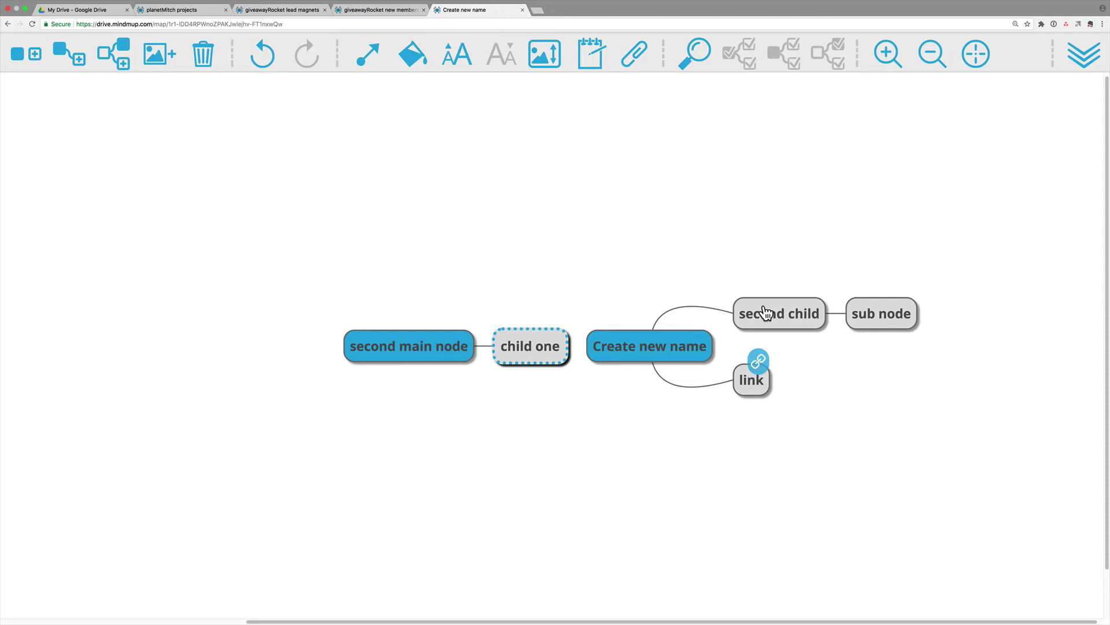
left_click_drag(764, 313, 521, 230)
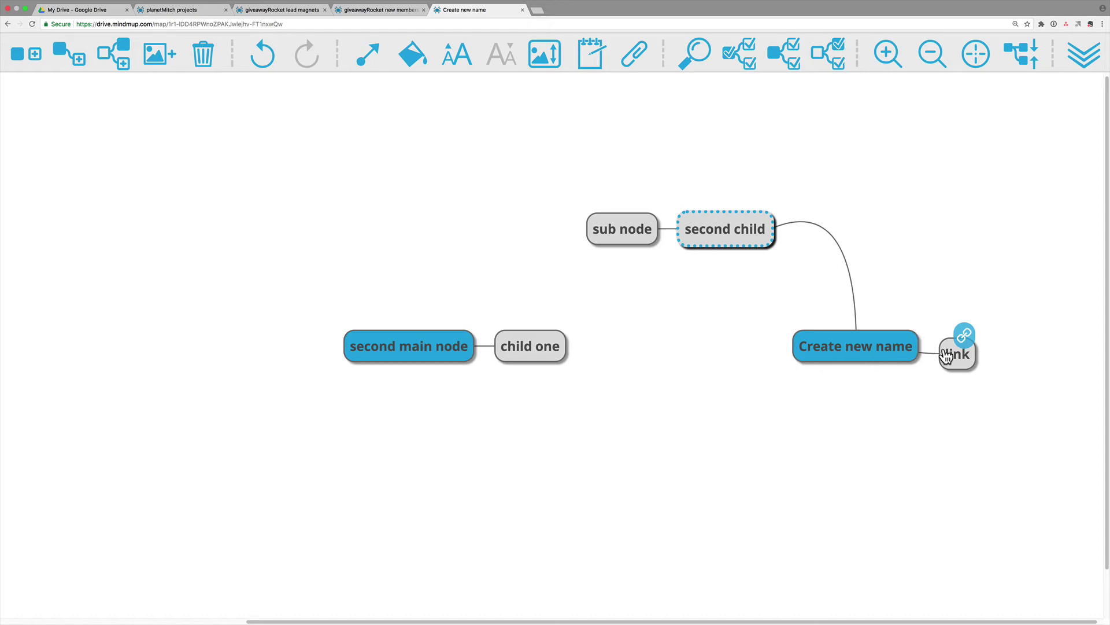
left_click_drag(956, 352, 776, 404)
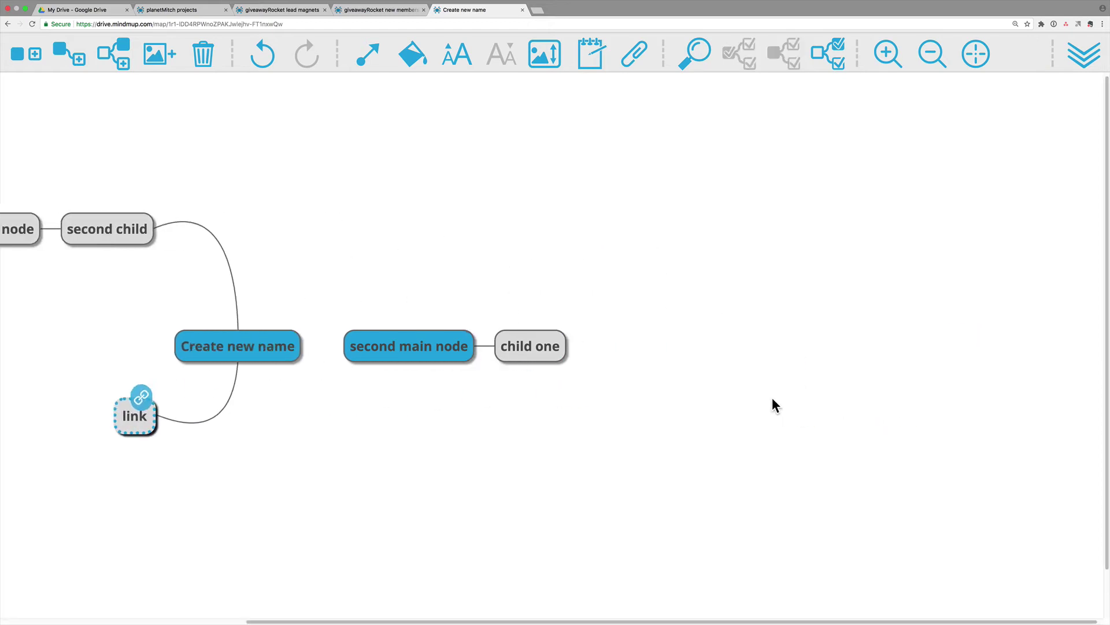